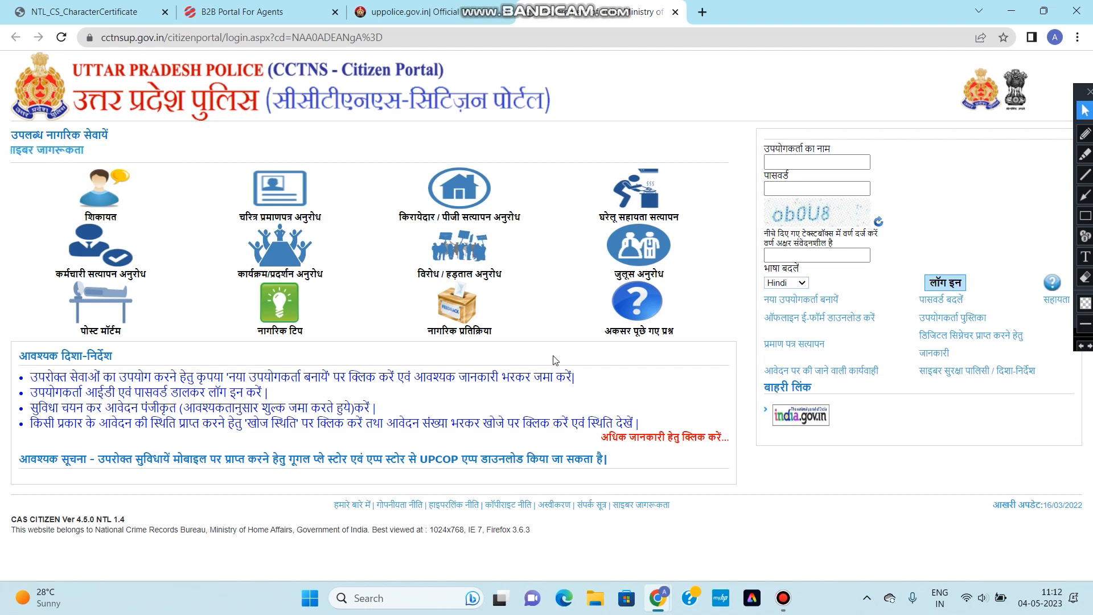
# Search Google in a new tab for "up police verification certificate"
pyautogui.hotkey('ctrl', 't')
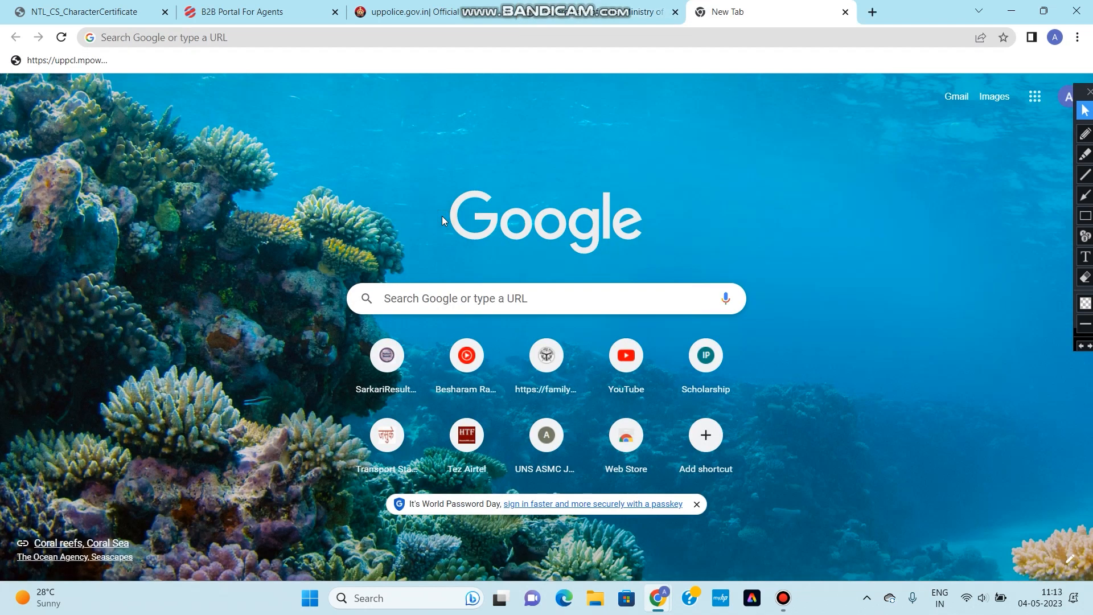
pyautogui.click(453, 292)
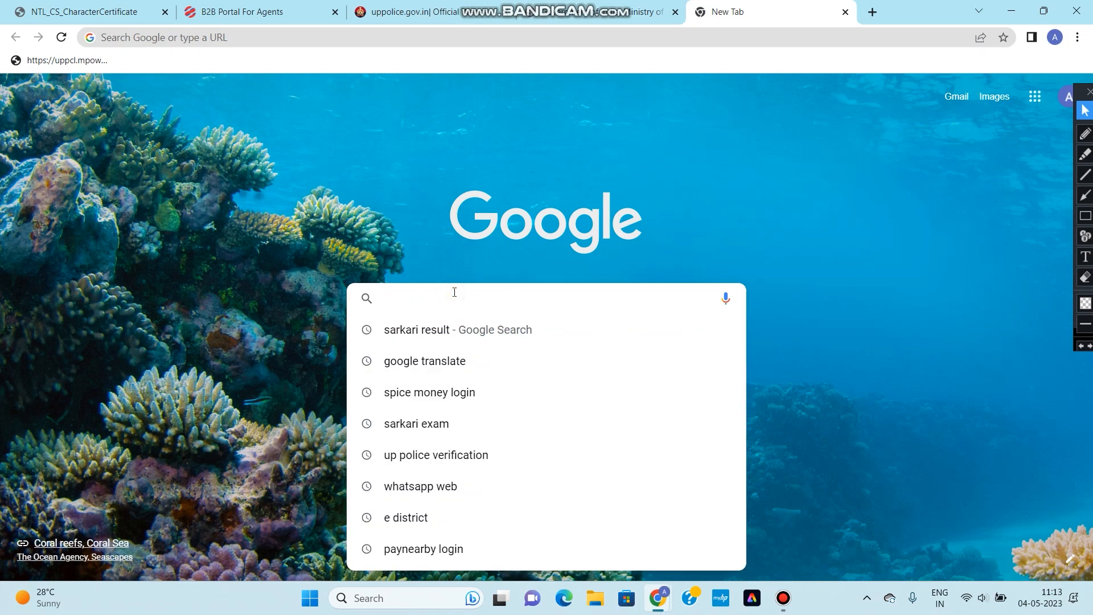
pyautogui.write('UP POLIC')
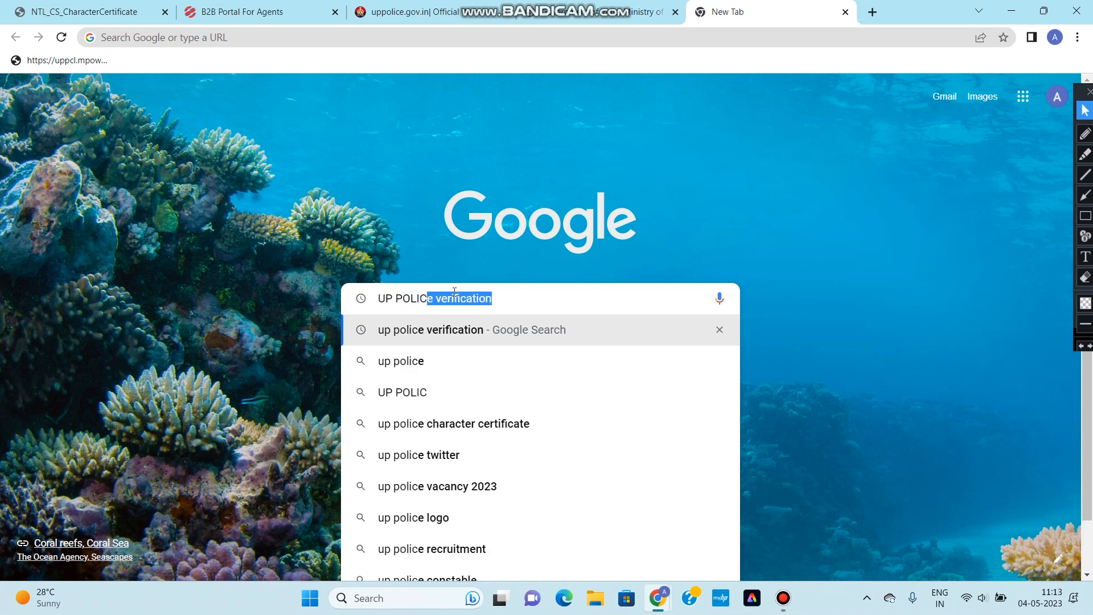
pyautogui.write('E VERICAT')
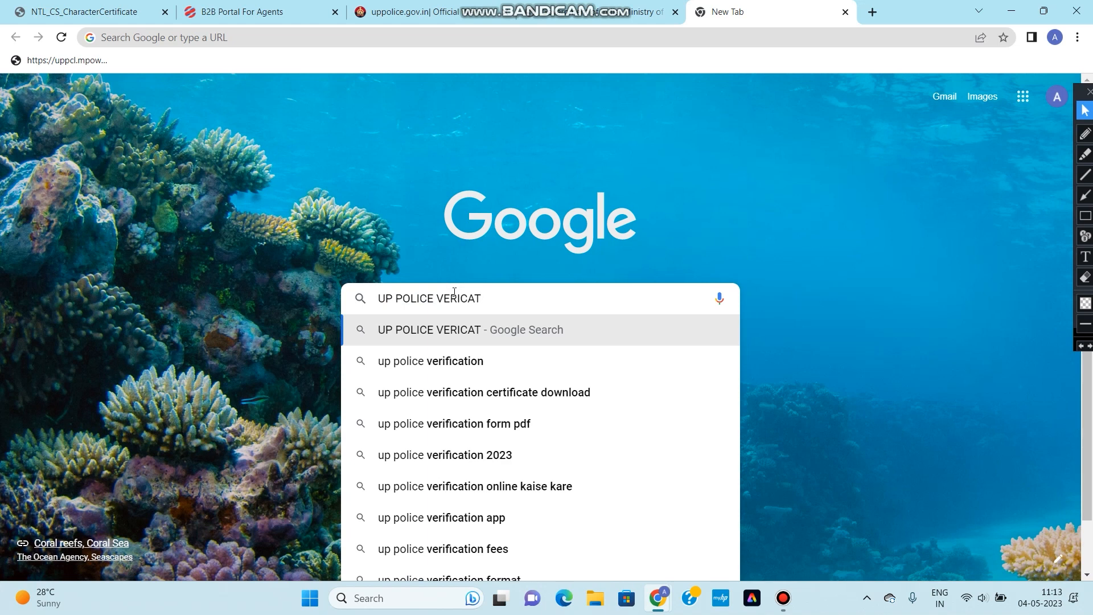
pyautogui.write('ION ')
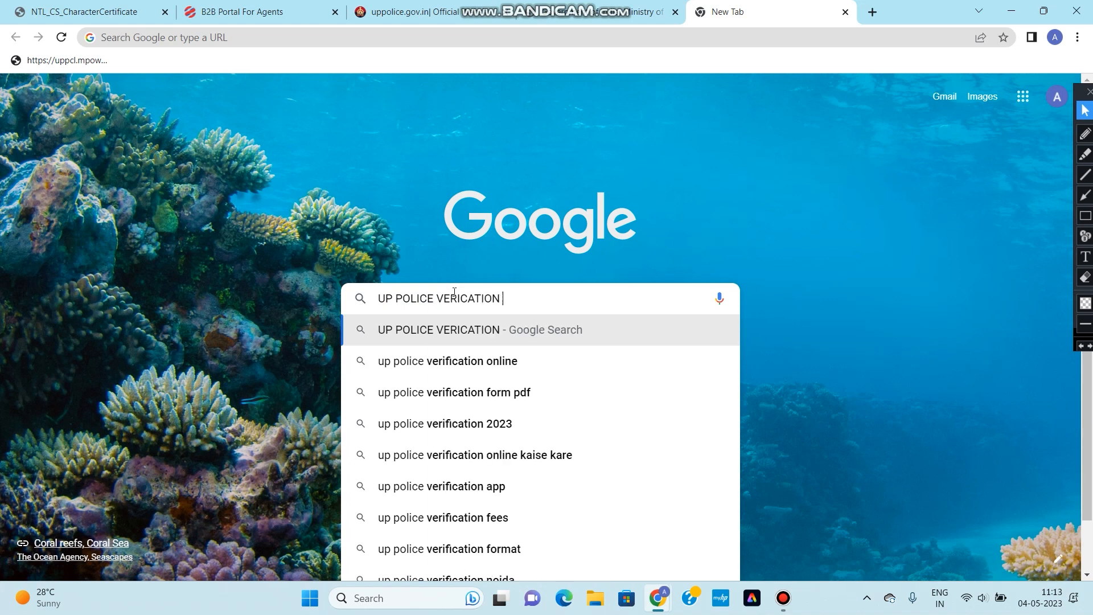
pyautogui.write('CER')
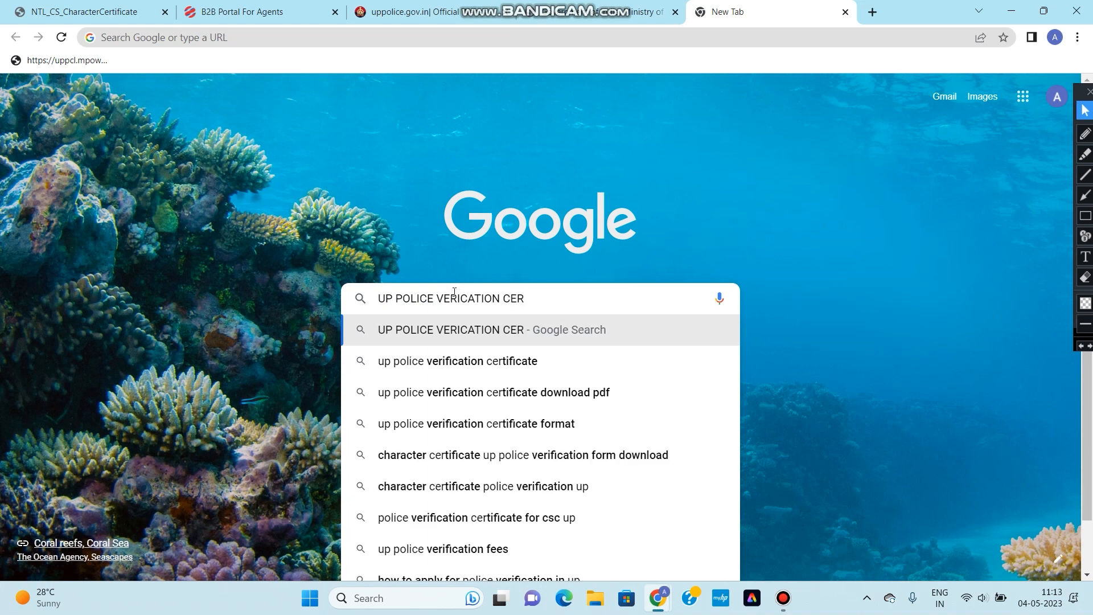
pyautogui.press('Down')
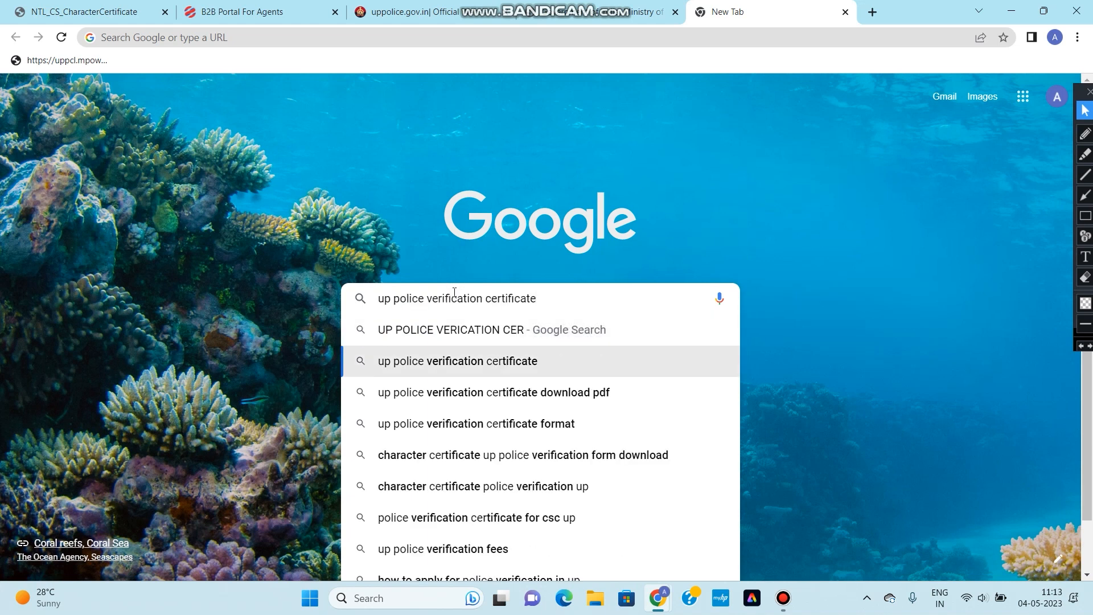
pyautogui.press('Return')
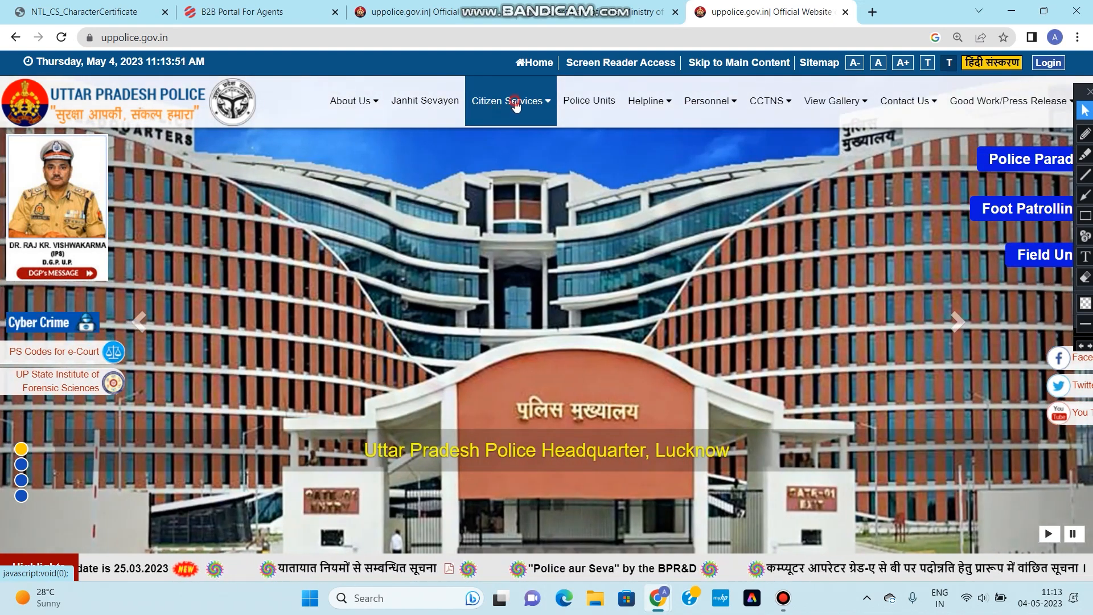
# Open the Character Verification citizen service from the UP Police website, accept leaving the site, and dismiss the blank pop-up window
pyautogui.click(516, 106)
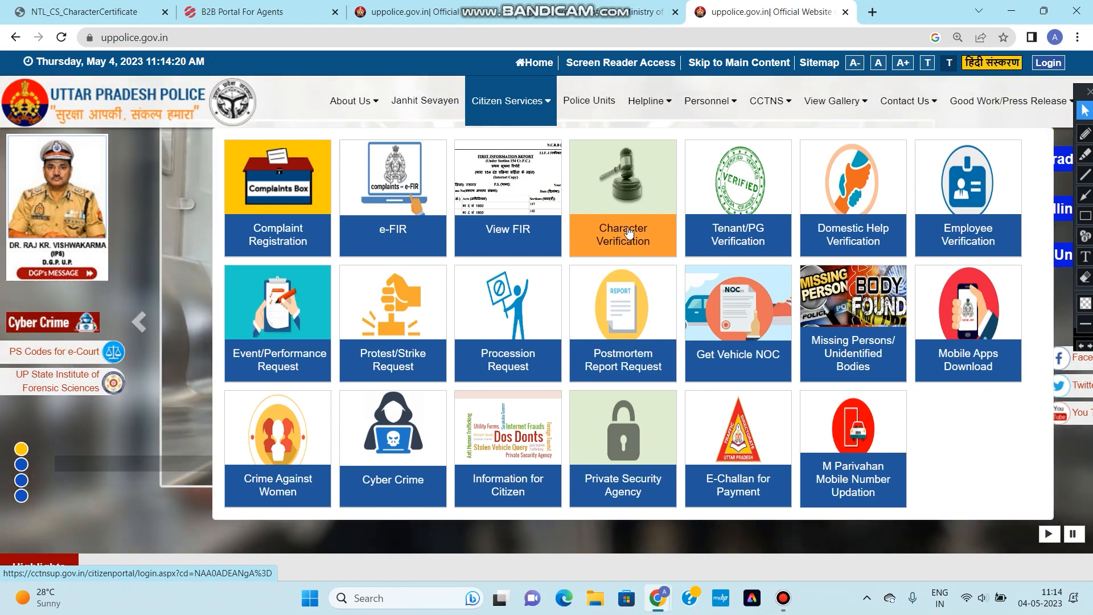
pyautogui.click(632, 229)
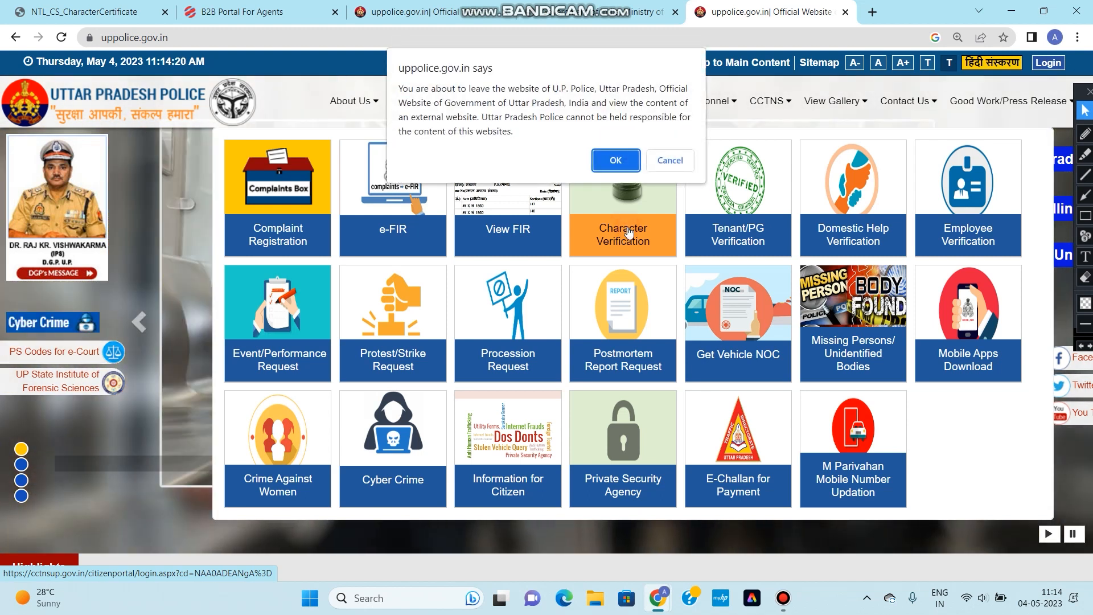
pyautogui.click(612, 163)
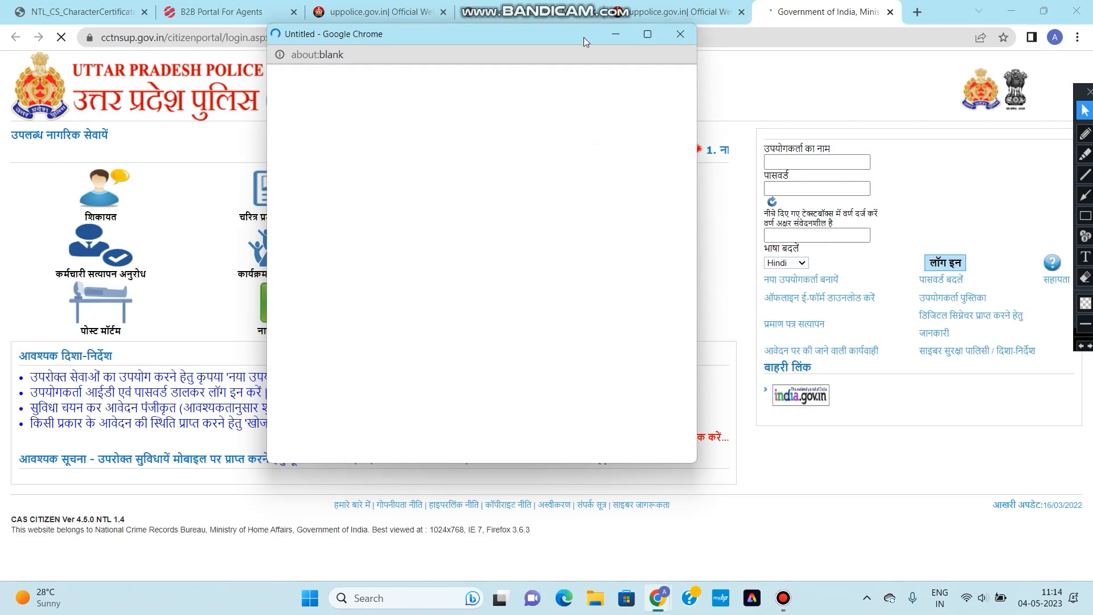
pyautogui.click(680, 35)
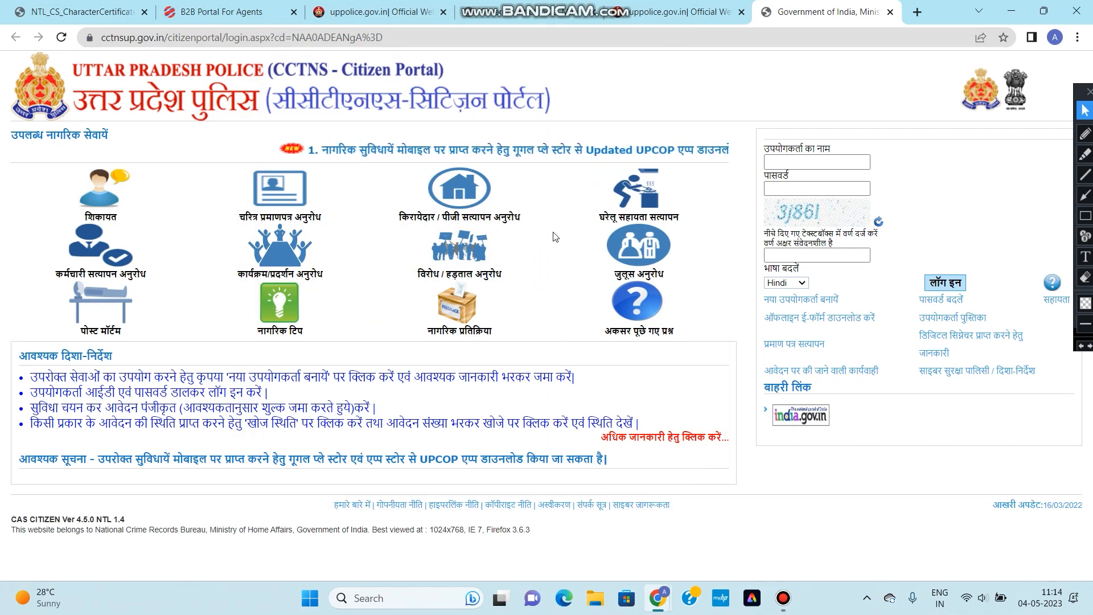
pyautogui.click(787, 189)
pyautogui.click(860, 137)
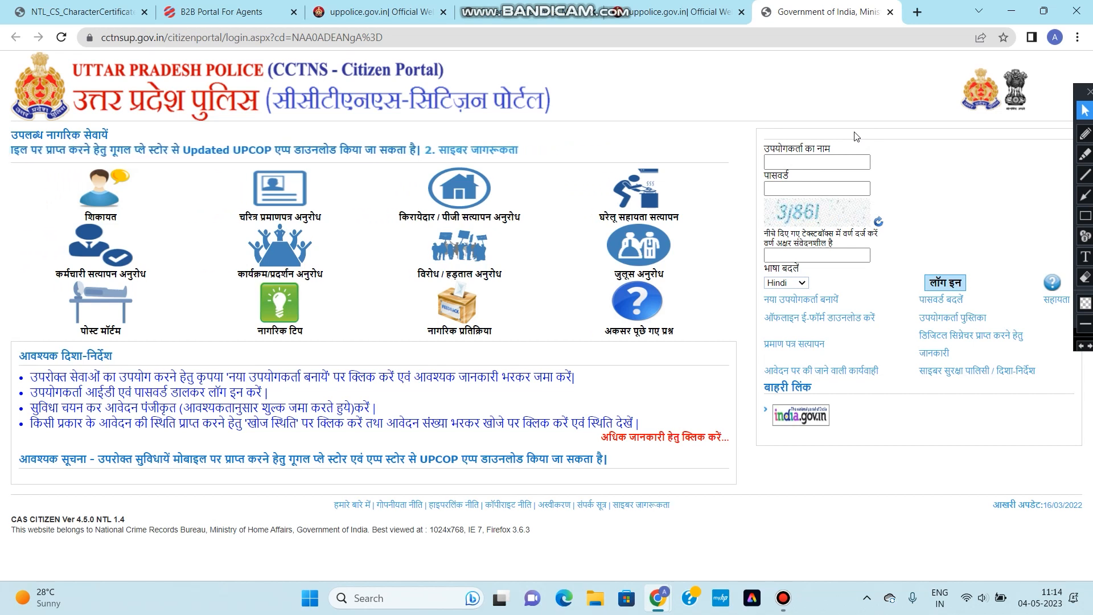
pyautogui.click(824, 189)
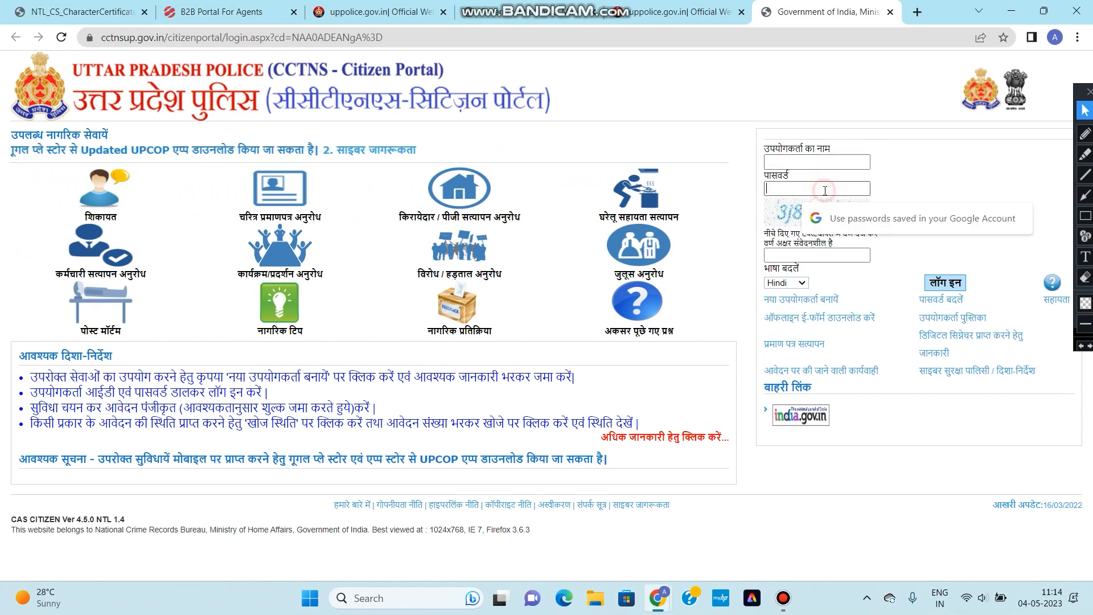
pyautogui.click(823, 134)
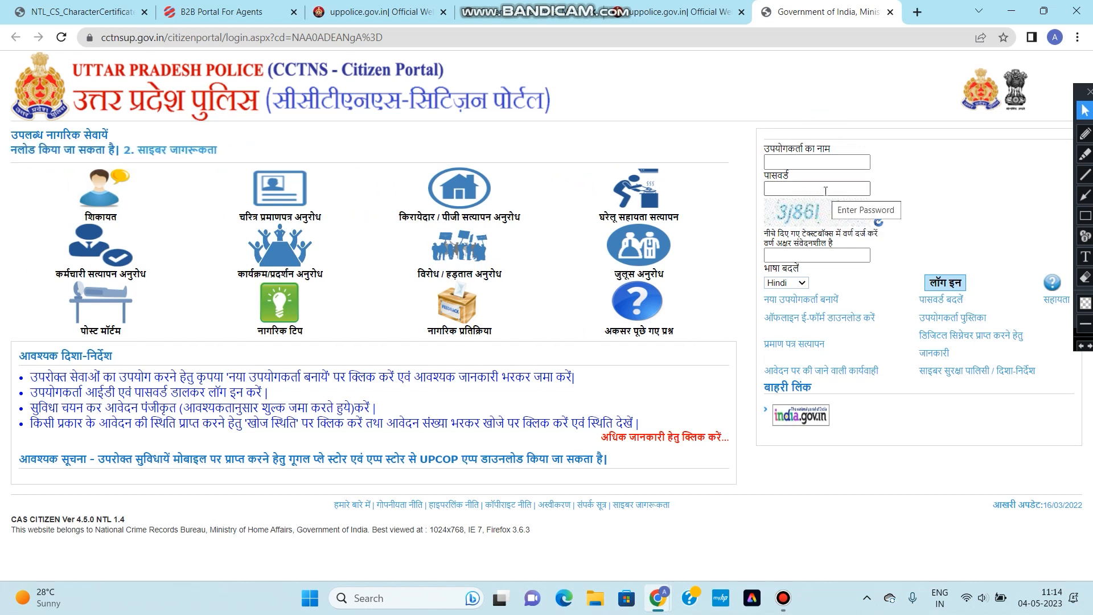
# Open the new user registration form from the citizen portal's login page
pyautogui.hotkey('ctrl', '+')
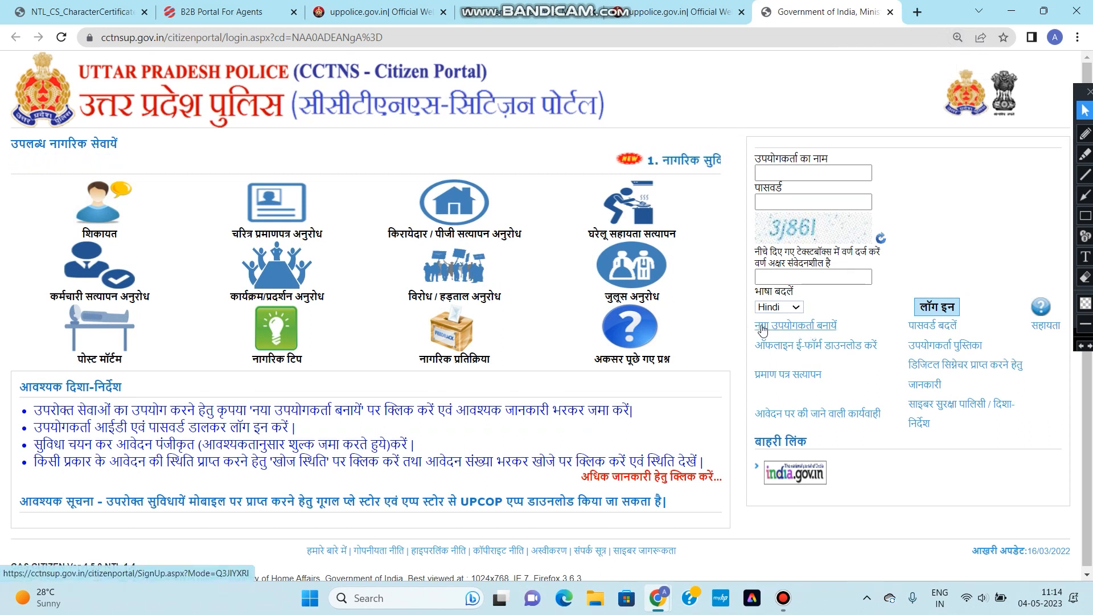
pyautogui.click(779, 326)
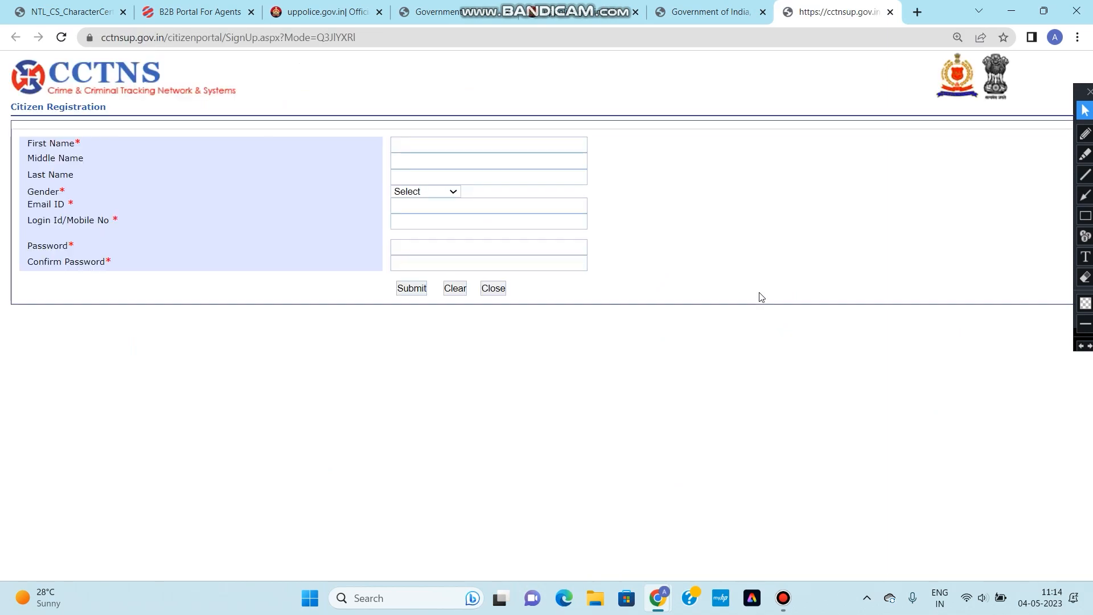
pyautogui.hotkey('ctrl', '+')
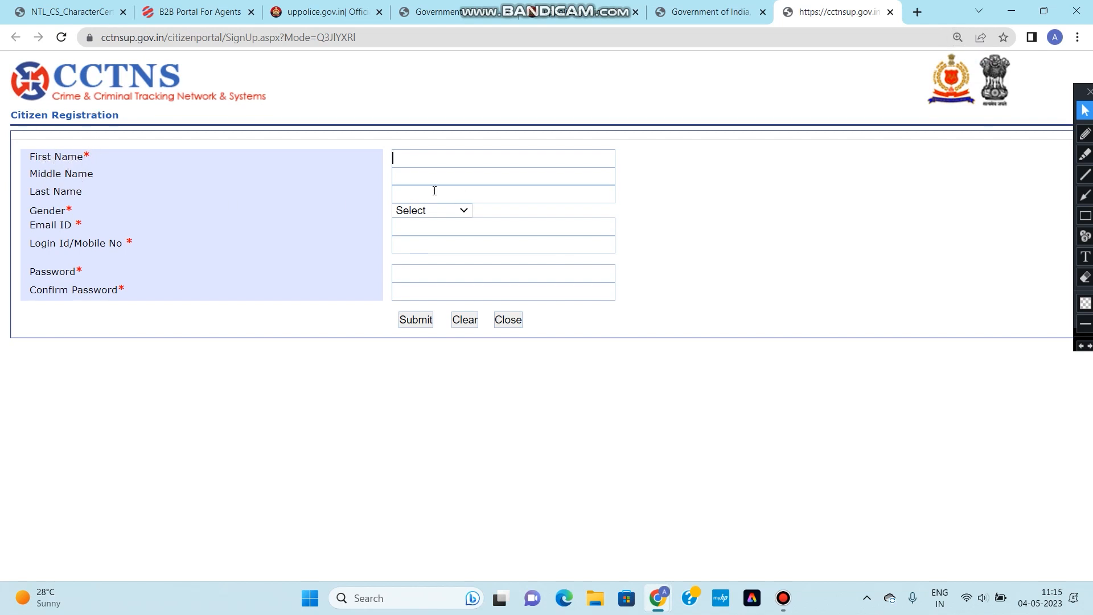
# Set the gender to Female in the citizen registration form and go through its login ID and password fields
pyautogui.click(407, 210)
pyautogui.click(411, 234)
pyautogui.click(454, 247)
pyautogui.click(403, 275)
pyautogui.click(404, 294)
pyautogui.click(405, 268)
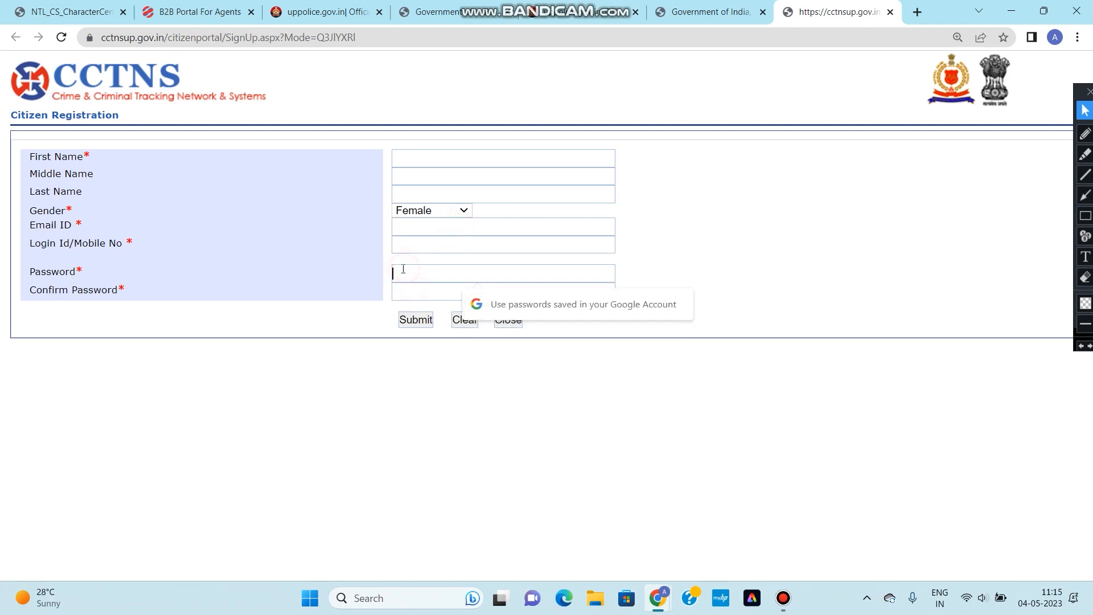
pyautogui.click(365, 327)
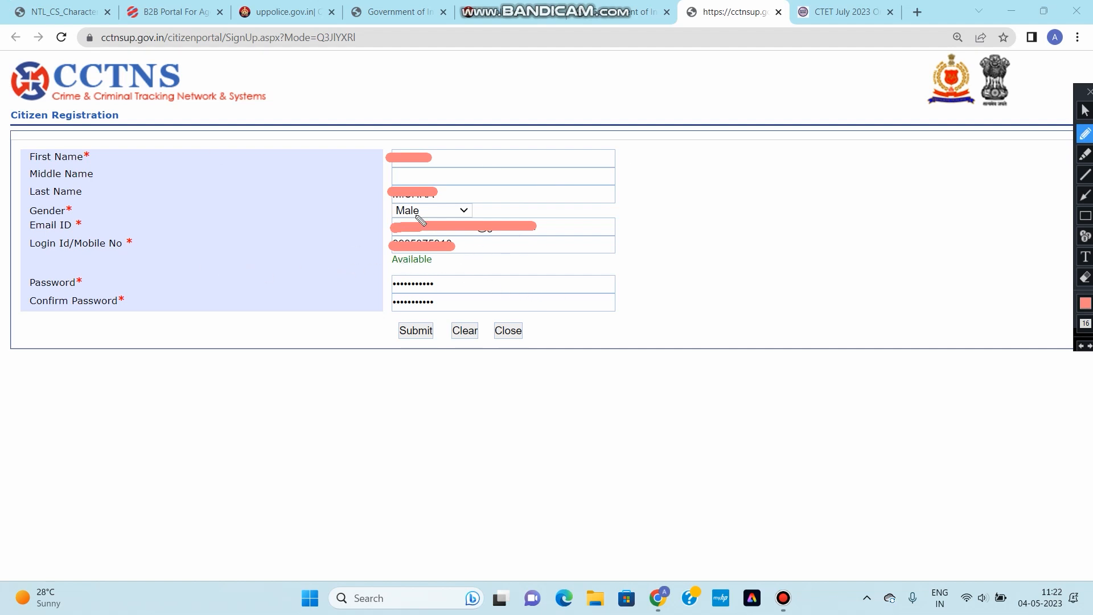
# Submit the completed citizen registration form and confirm submitting the record
pyautogui.click(1084, 110)
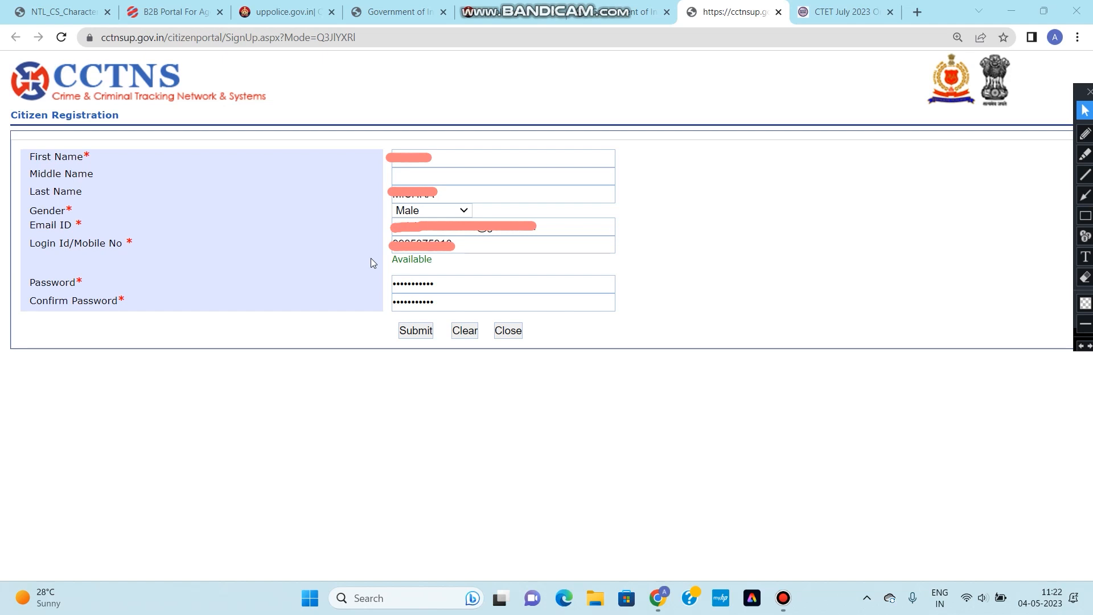
pyautogui.click(425, 331)
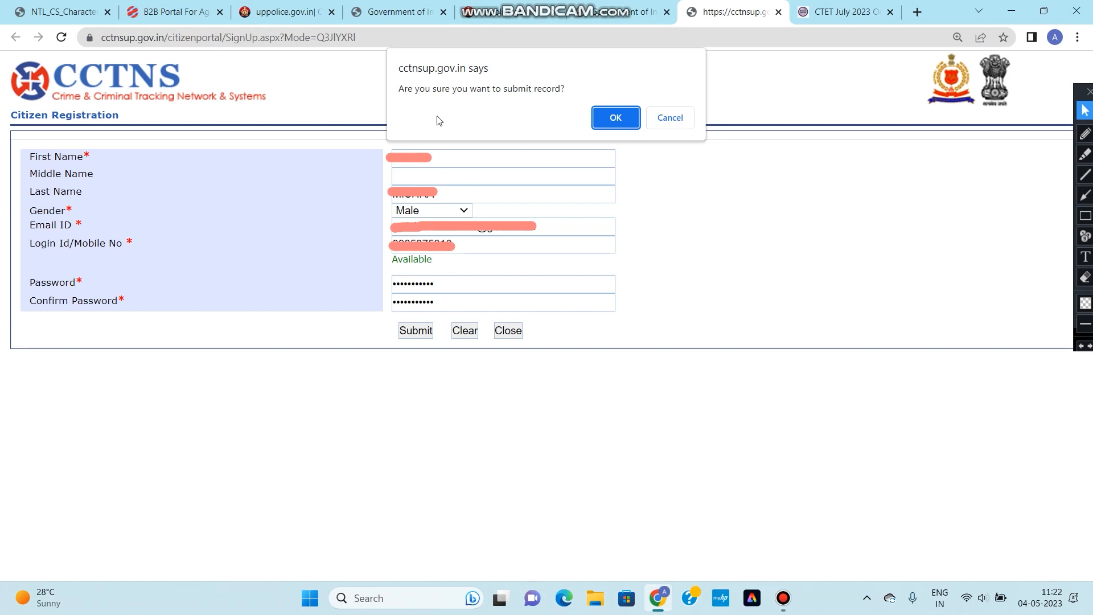
pyautogui.click(623, 116)
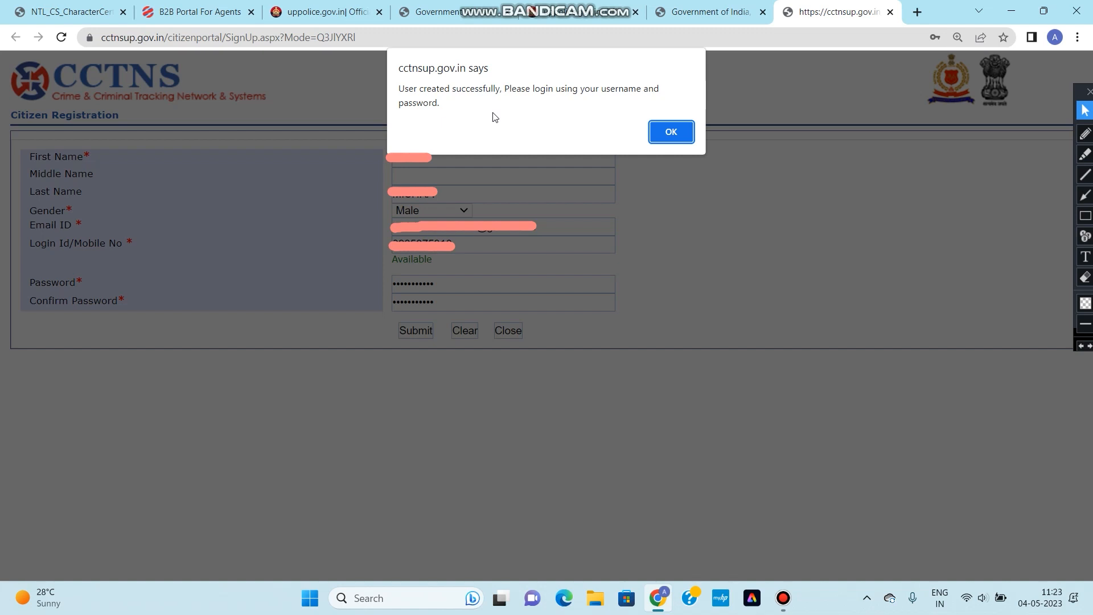
# Return to the citizen portal's login page and log in with the registered user name, account password and captcha code
pyautogui.click(733, 7)
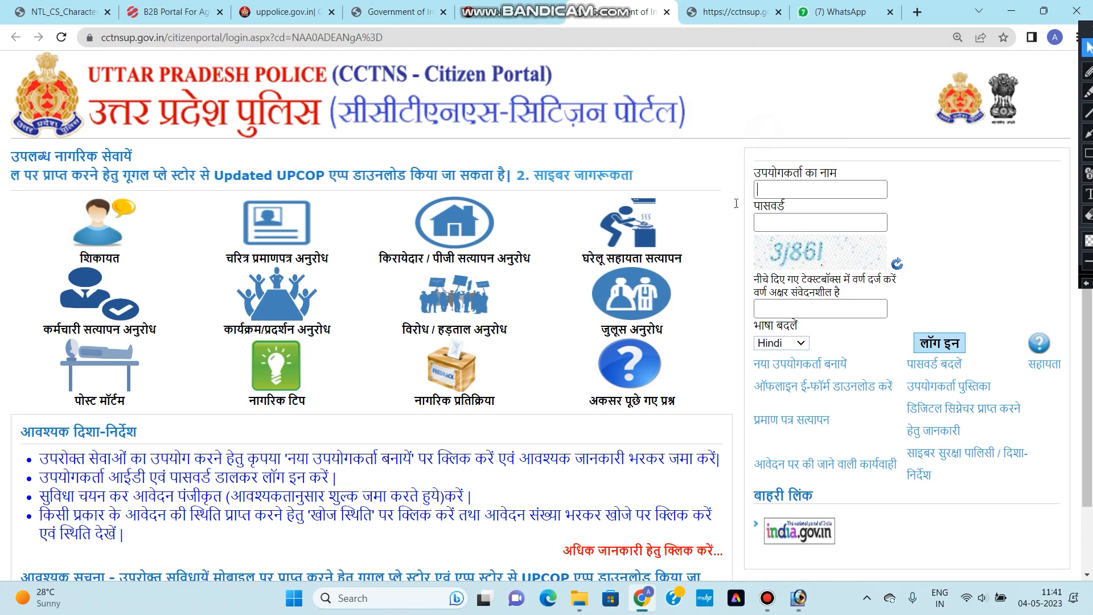
pyautogui.click(783, 185)
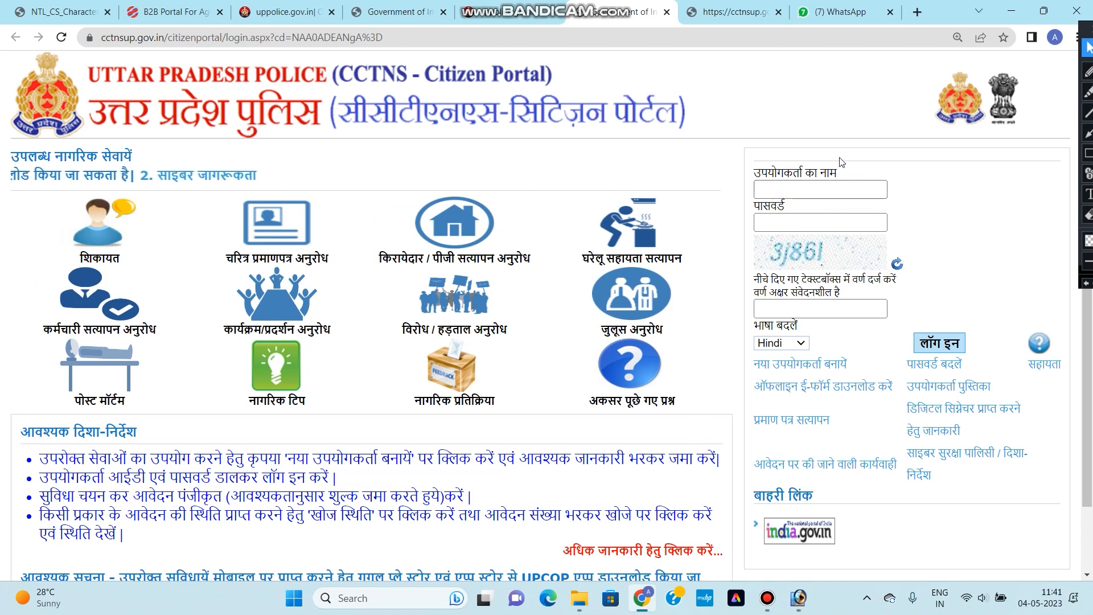
pyautogui.click(803, 223)
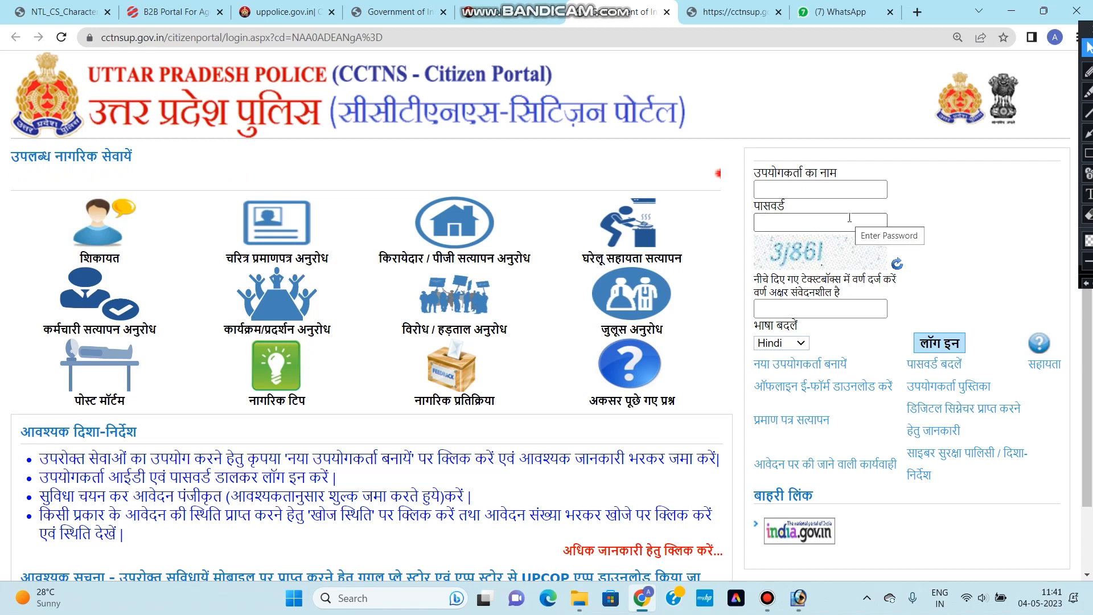
pyautogui.click(849, 217)
pyautogui.click(788, 308)
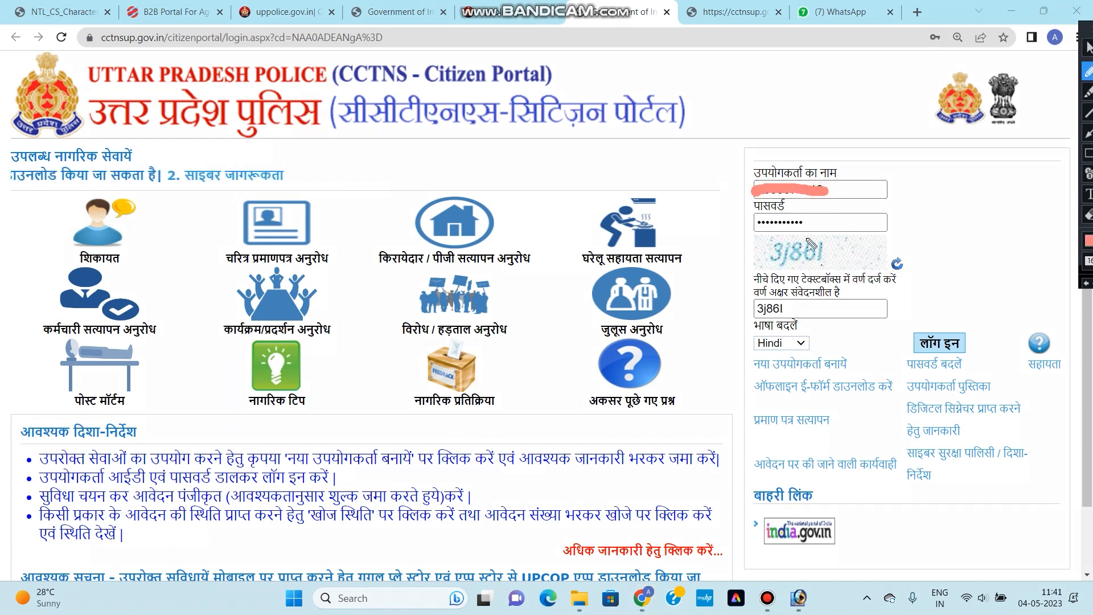
pyautogui.click(1088, 48)
pyautogui.click(938, 342)
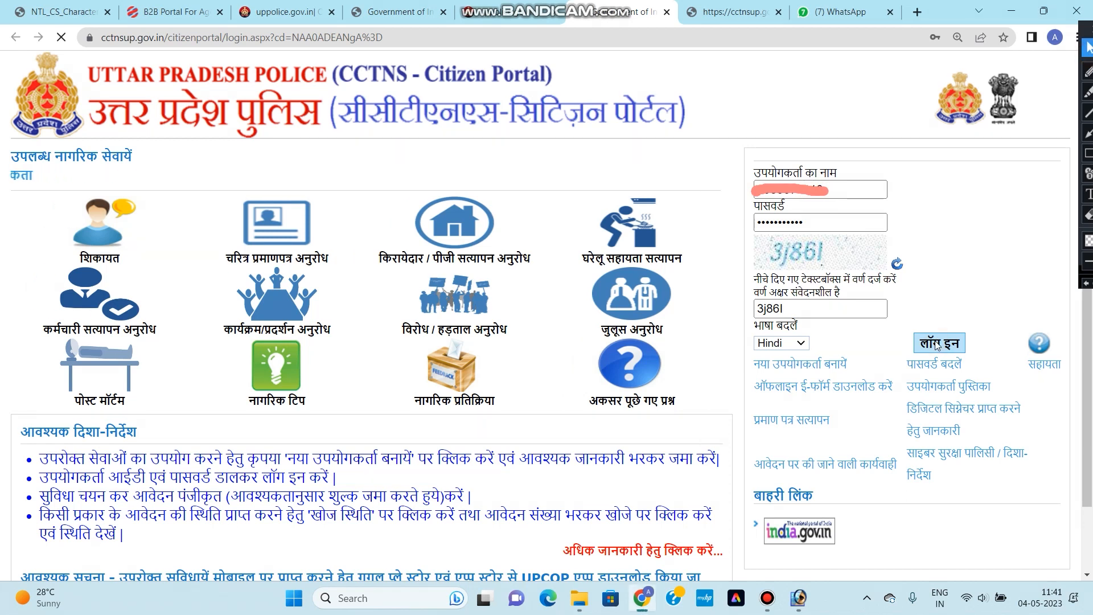
pyautogui.click(565, 292)
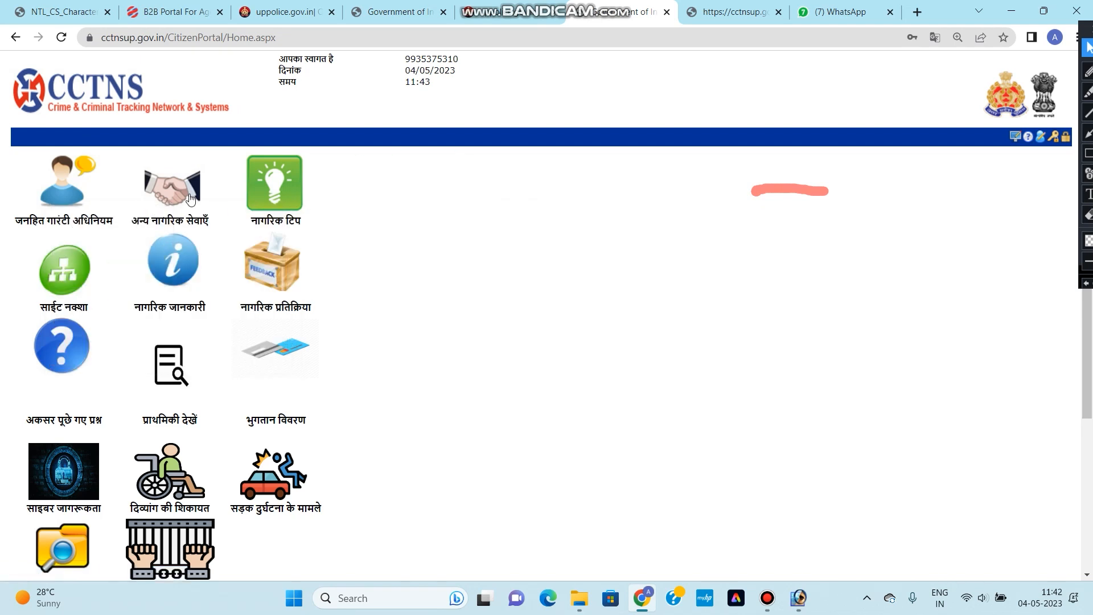
# Open the form for adding a character certificate request (चरित्र प्रमाणपत्र अनुरोध जोड़ें) from the जनहित गारंटी अधिनियम services
pyautogui.moveTo(190, 192)
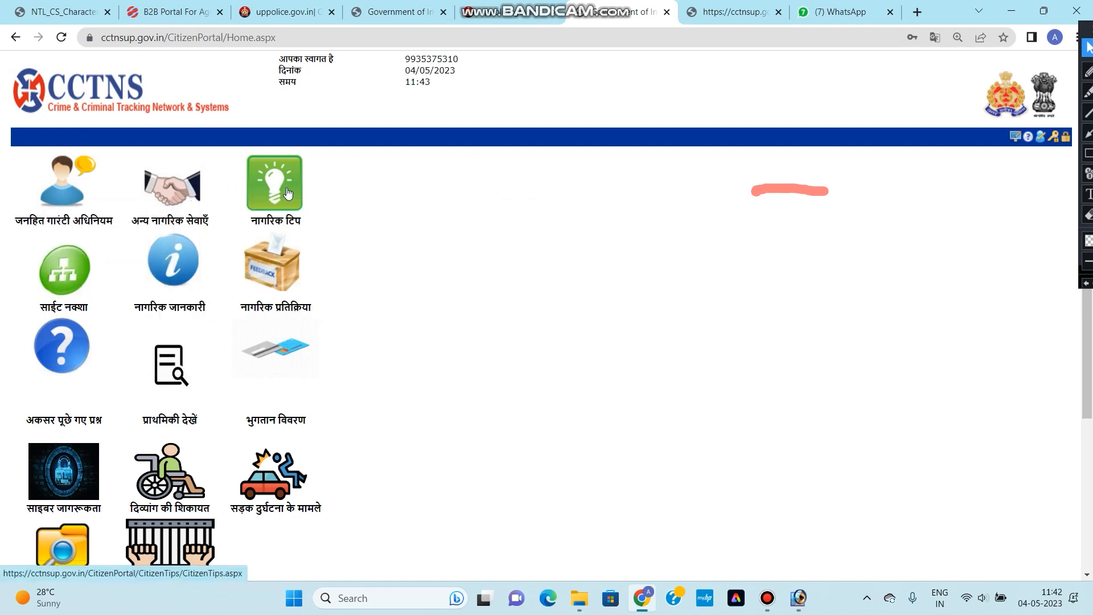
pyautogui.scroll(-1, 257, 260)
pyautogui.scroll(-1, 256, 260)
pyautogui.scroll(2, 258, 255)
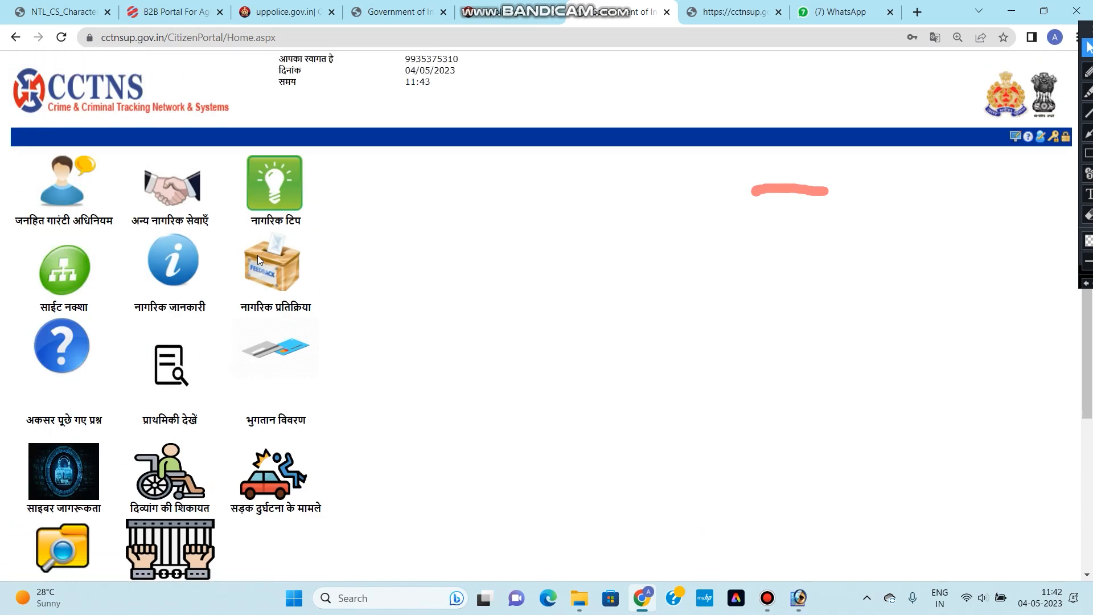
pyautogui.moveTo(54, 192)
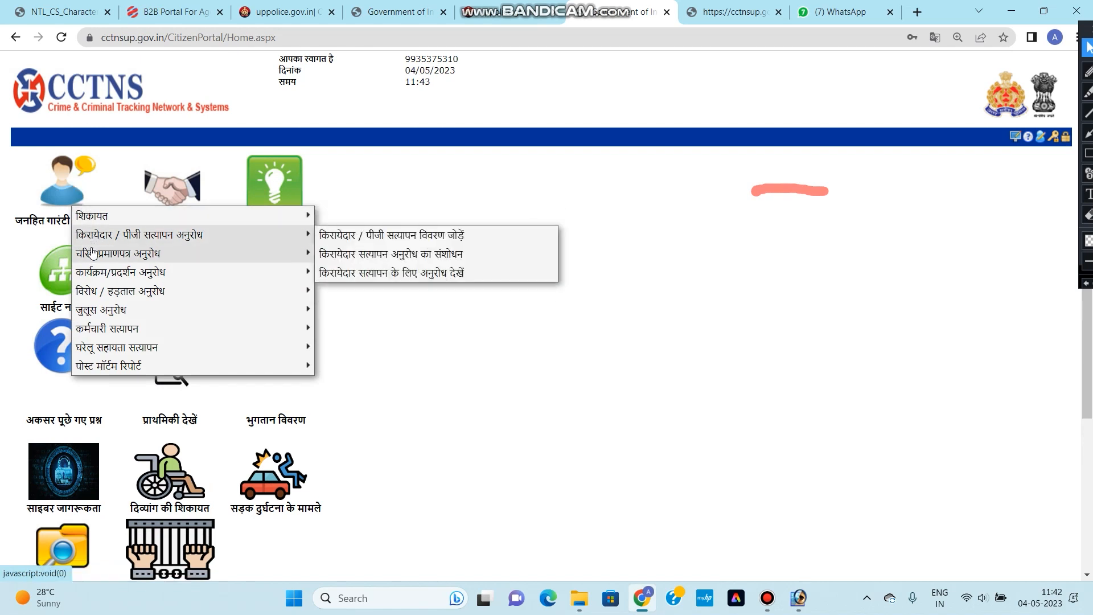
pyautogui.moveTo(98, 239)
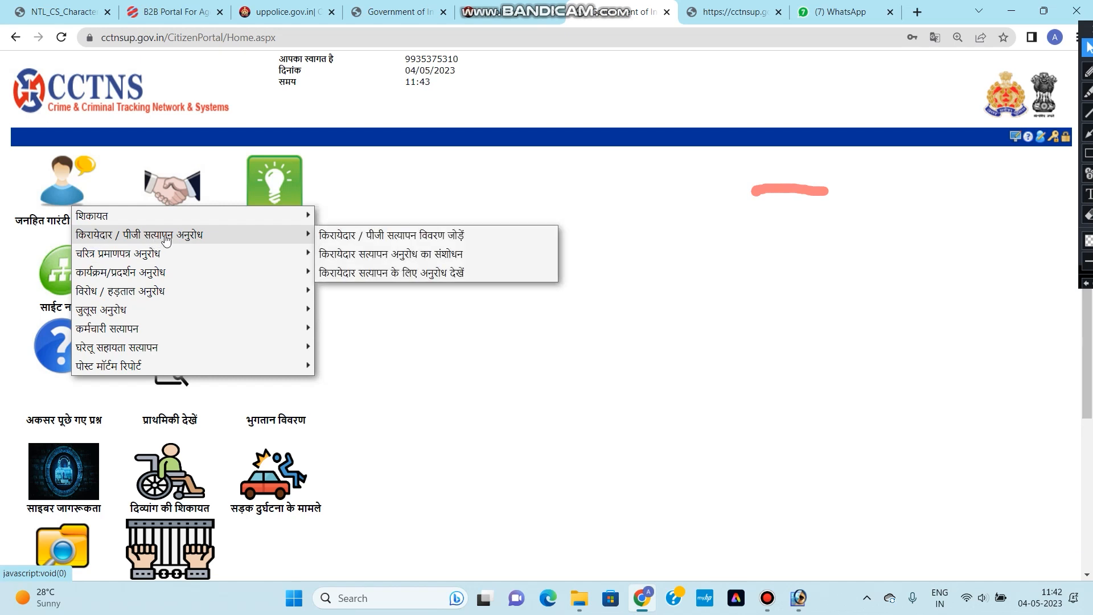
pyautogui.moveTo(176, 255)
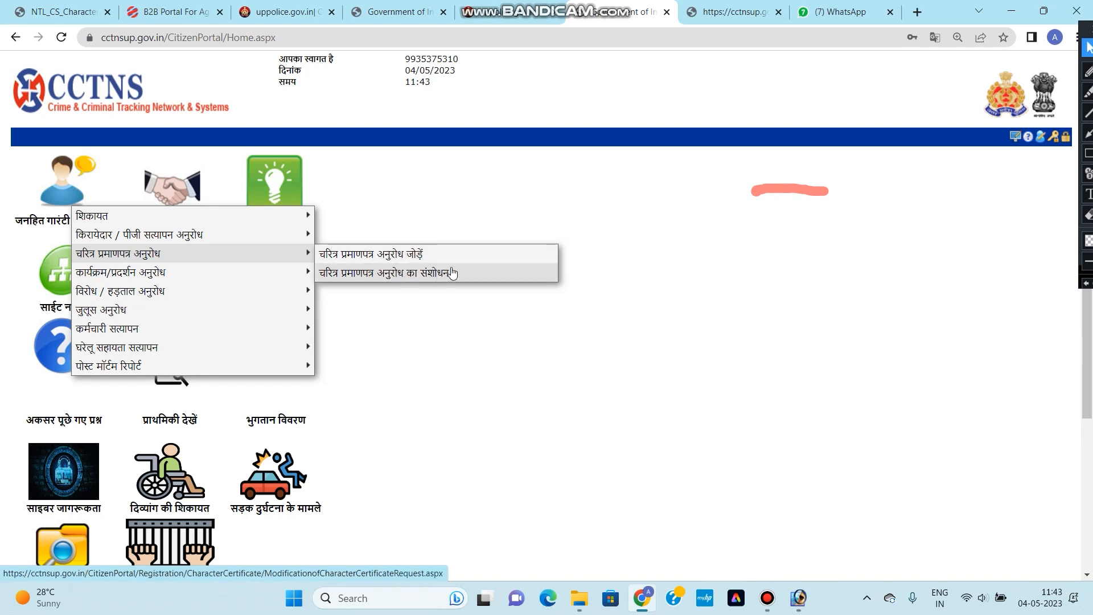
pyautogui.click(376, 258)
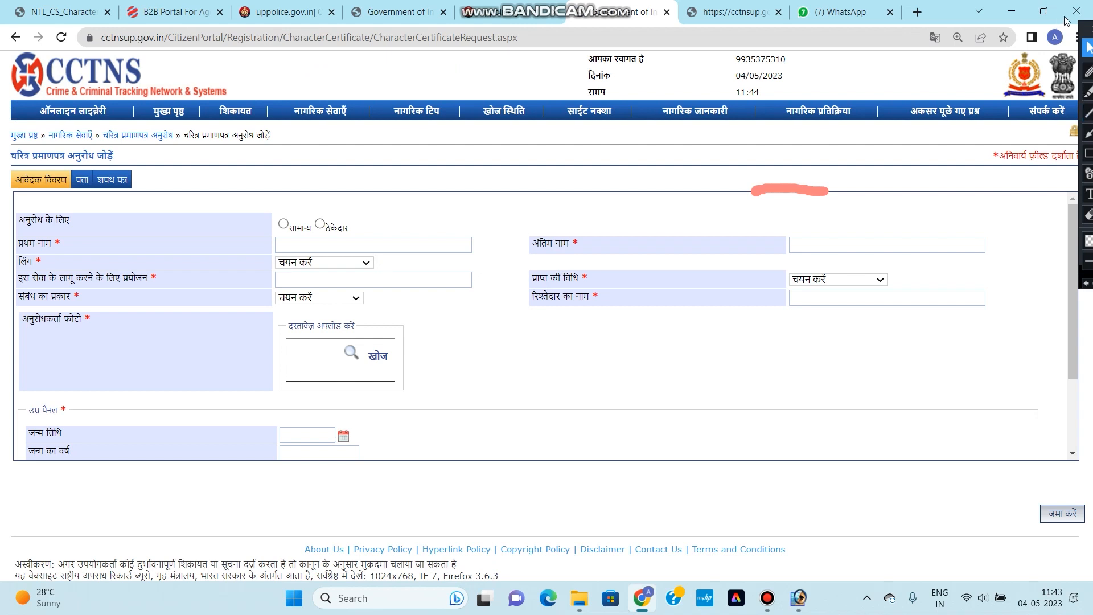
# Choose सामान्य as the request type, go through the first and last name fields, and set the gender to पुरुष
pyautogui.click(1087, 215)
pyautogui.moveTo(748, 165); pyautogui.dragTo(863, 222)
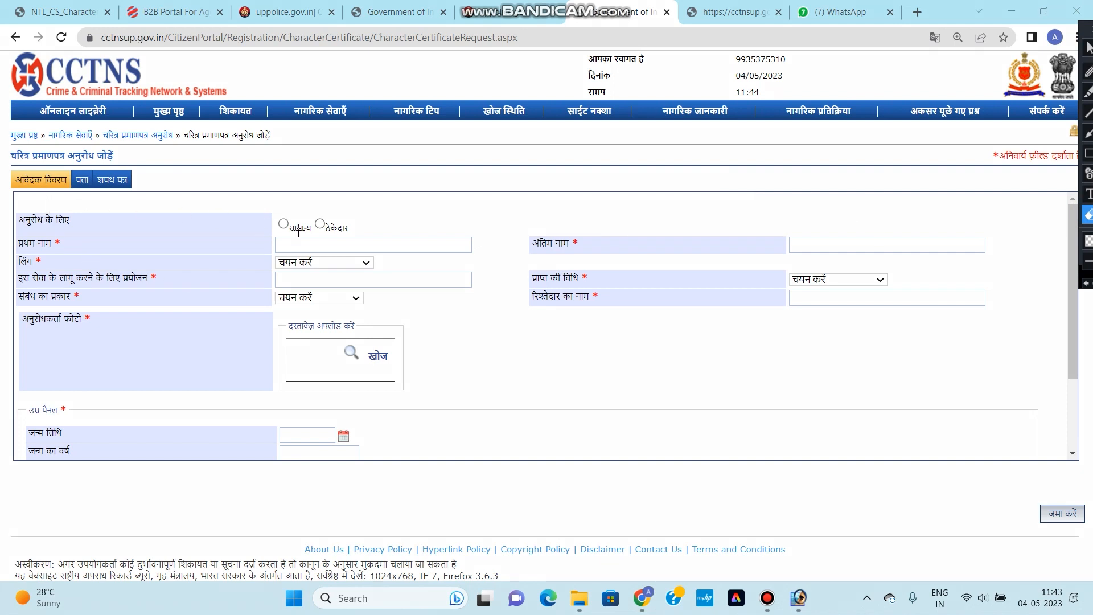
pyautogui.click(1087, 48)
pyautogui.click(283, 224)
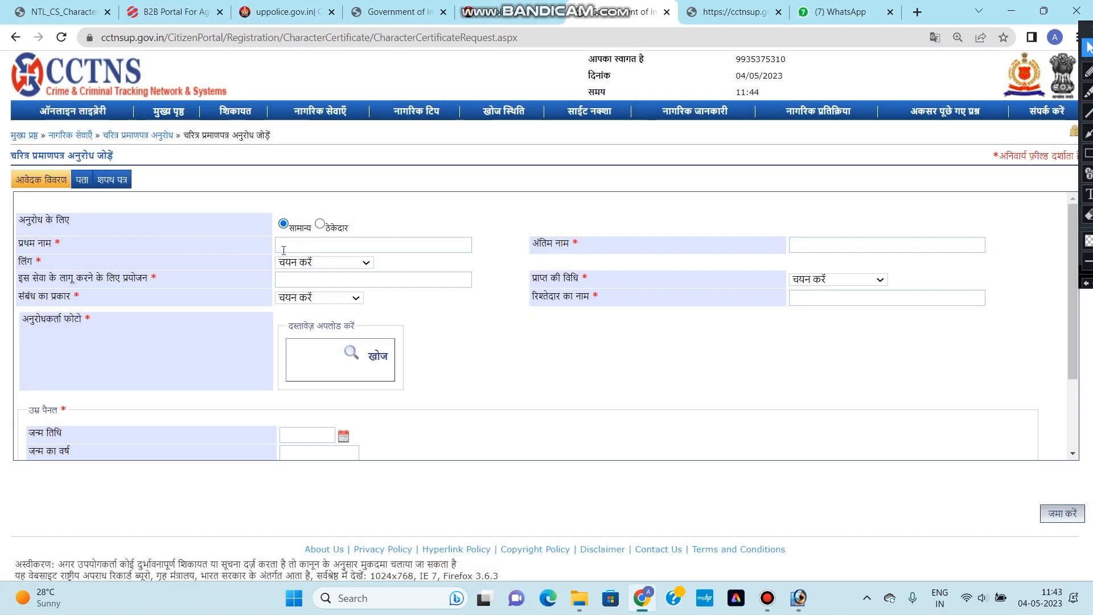
pyautogui.click(297, 241)
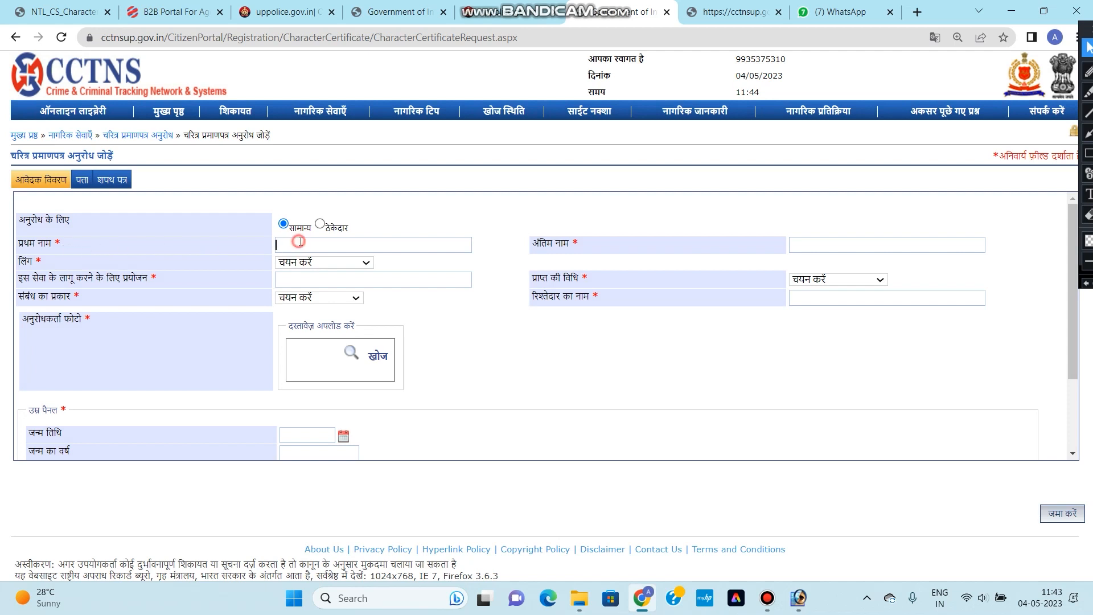
pyautogui.click(899, 251)
pyautogui.click(346, 242)
pyautogui.click(836, 245)
pyautogui.click(323, 265)
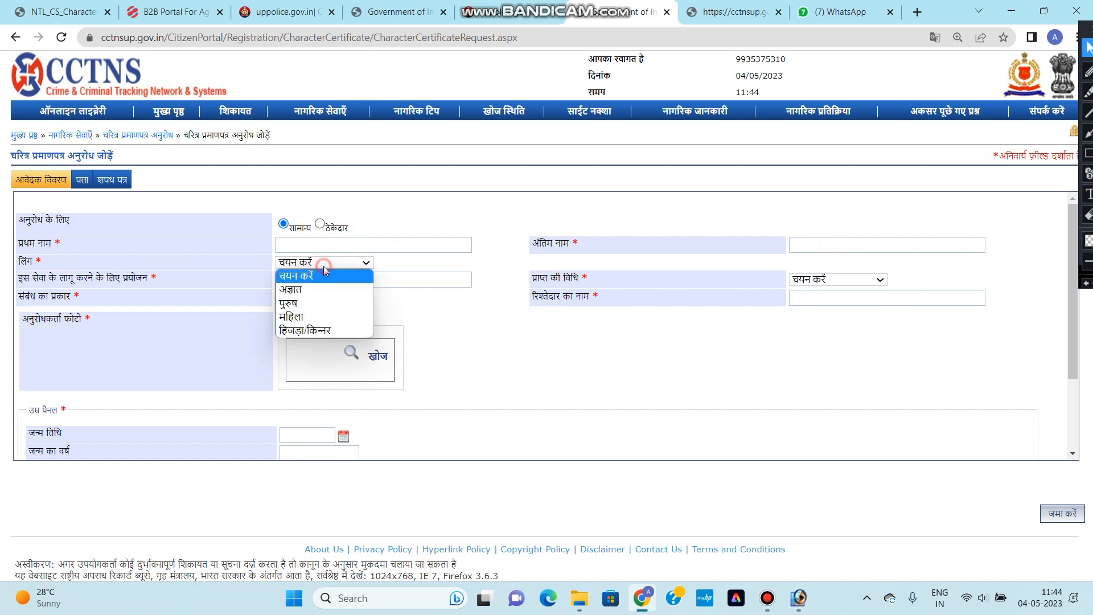
pyautogui.click(326, 309)
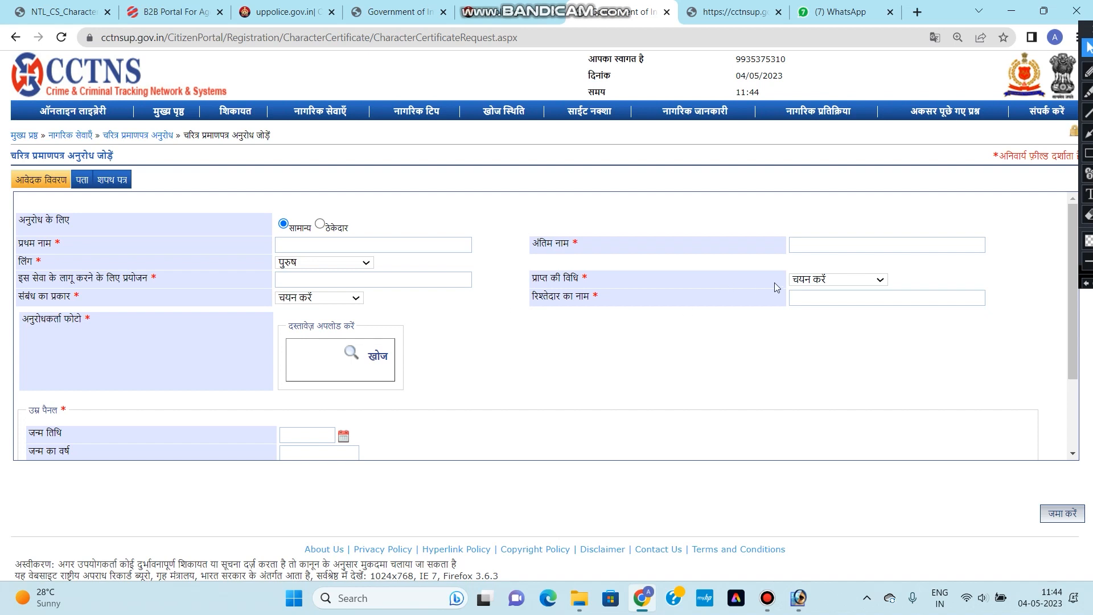
# Set the mode of receipt to डाक द्वारा and the relation type to पिता, and go through the relative's name field
pyautogui.click(825, 280)
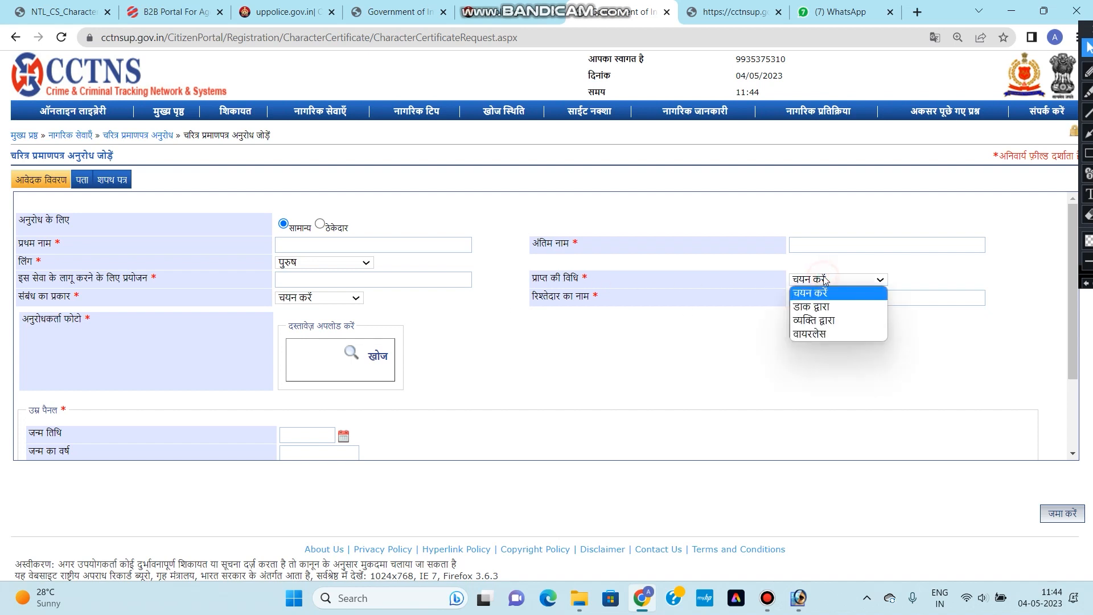
pyautogui.click(824, 314)
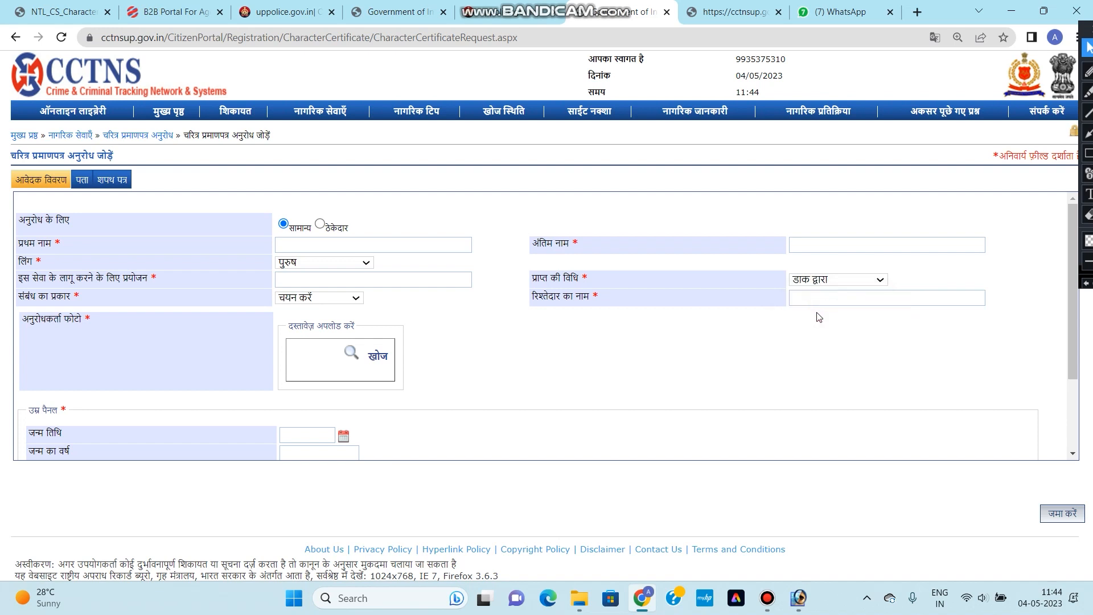
pyautogui.click(320, 299)
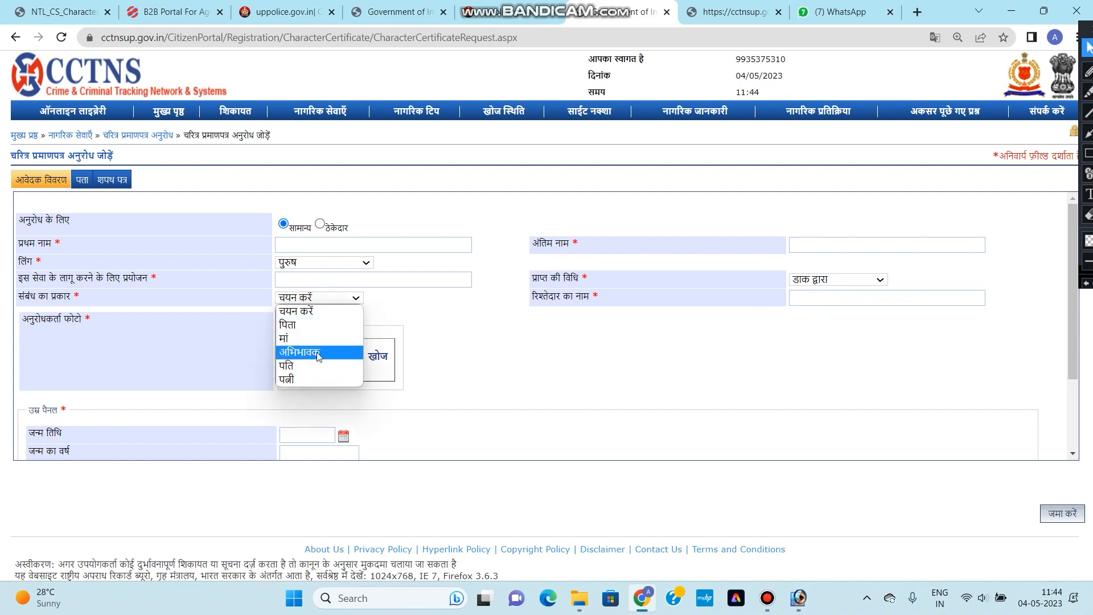
pyautogui.click(323, 324)
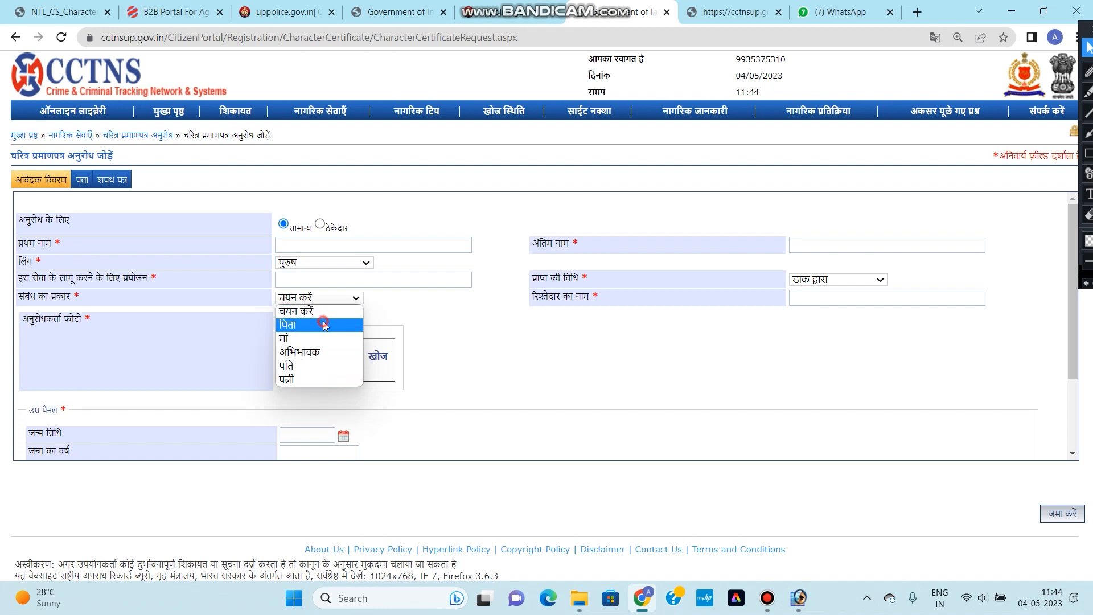
pyautogui.click(832, 298)
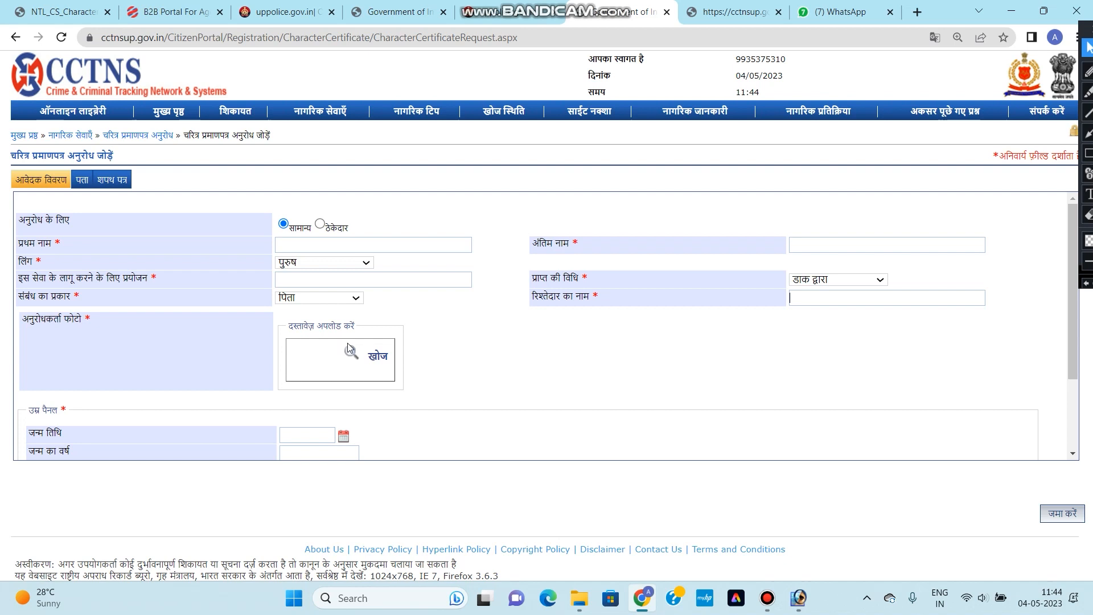
pyautogui.click(320, 239)
# Upload the applicant's photo as a JPG with the file description PHOTO and close the upload dialog
pyautogui.click(352, 353)
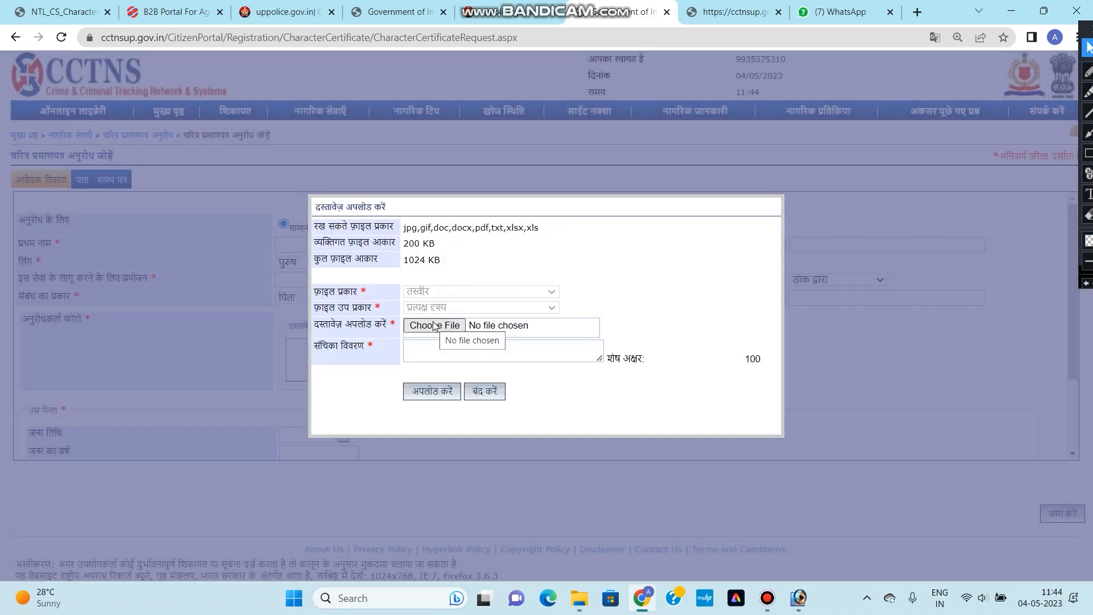
pyautogui.click(434, 347)
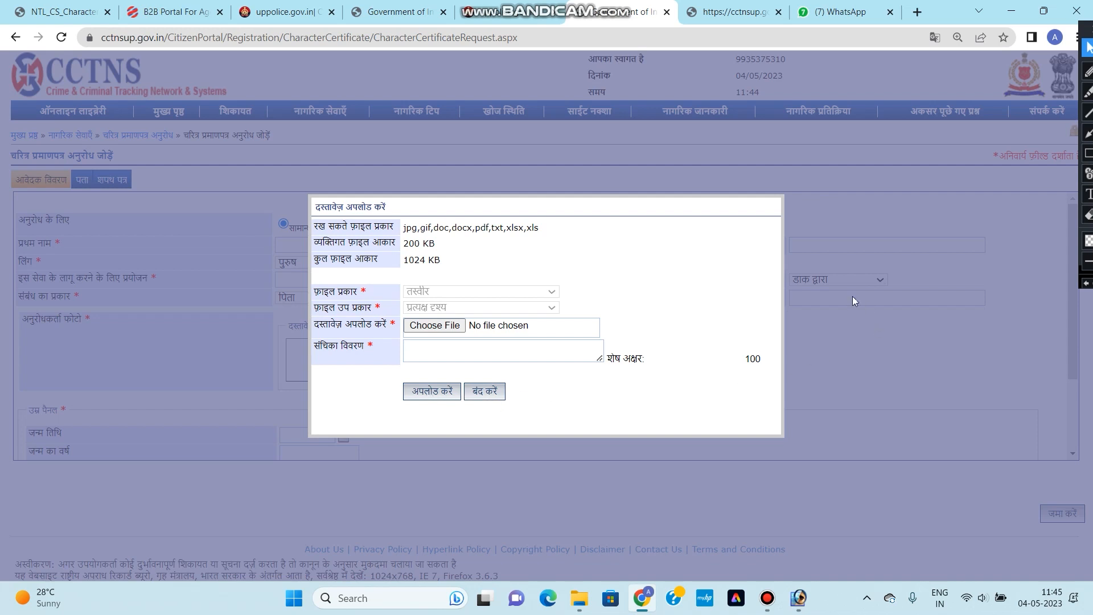
pyautogui.click(487, 392)
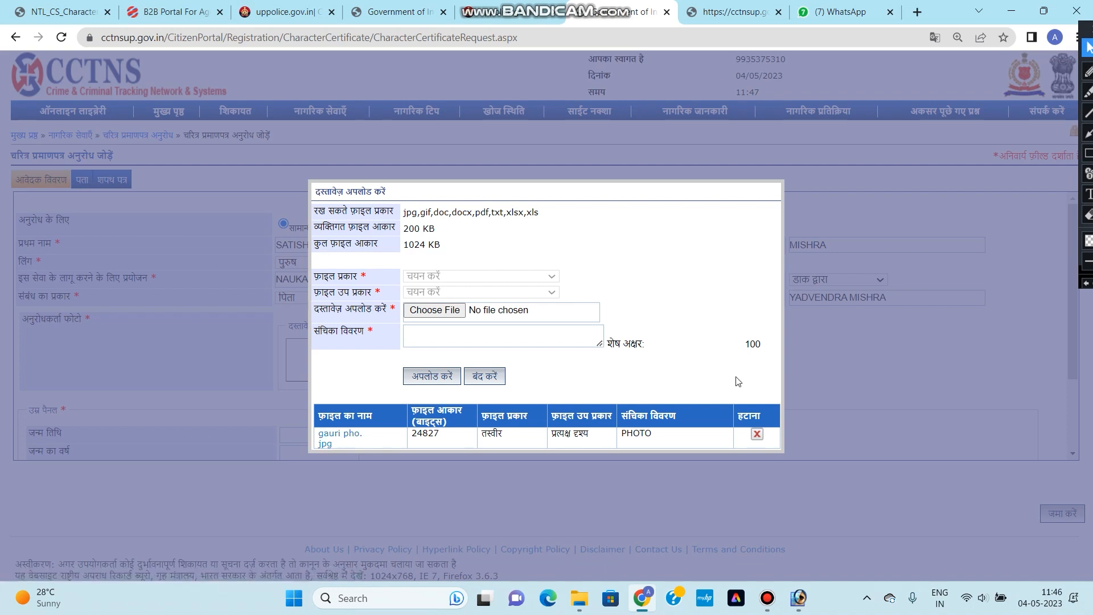
pyautogui.click(484, 376)
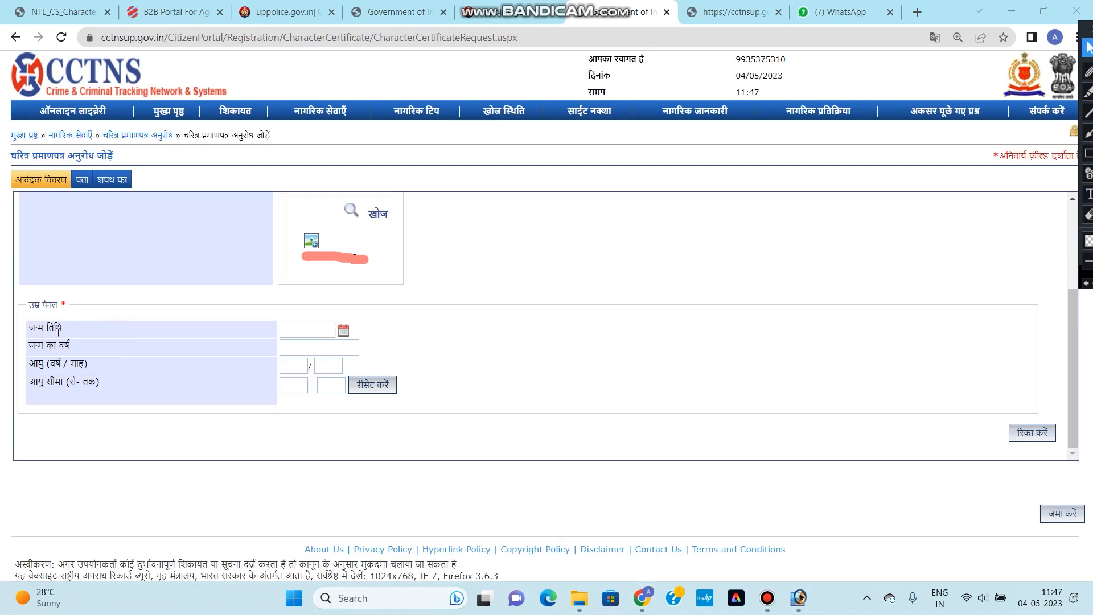
# Enter the applicant's date of birth in the age panel (उम्र पैनल) and submit the applicant details
pyautogui.click(299, 328)
pyautogui.click(290, 328)
pyautogui.click(285, 329)
pyautogui.click(275, 330)
pyautogui.click(279, 330)
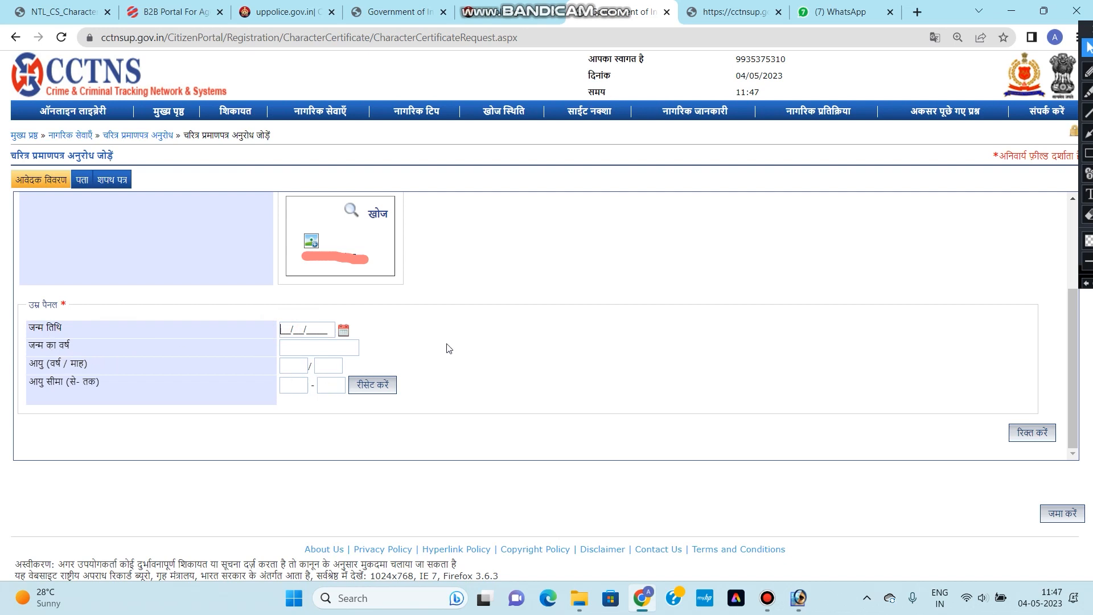
pyautogui.click(796, 329)
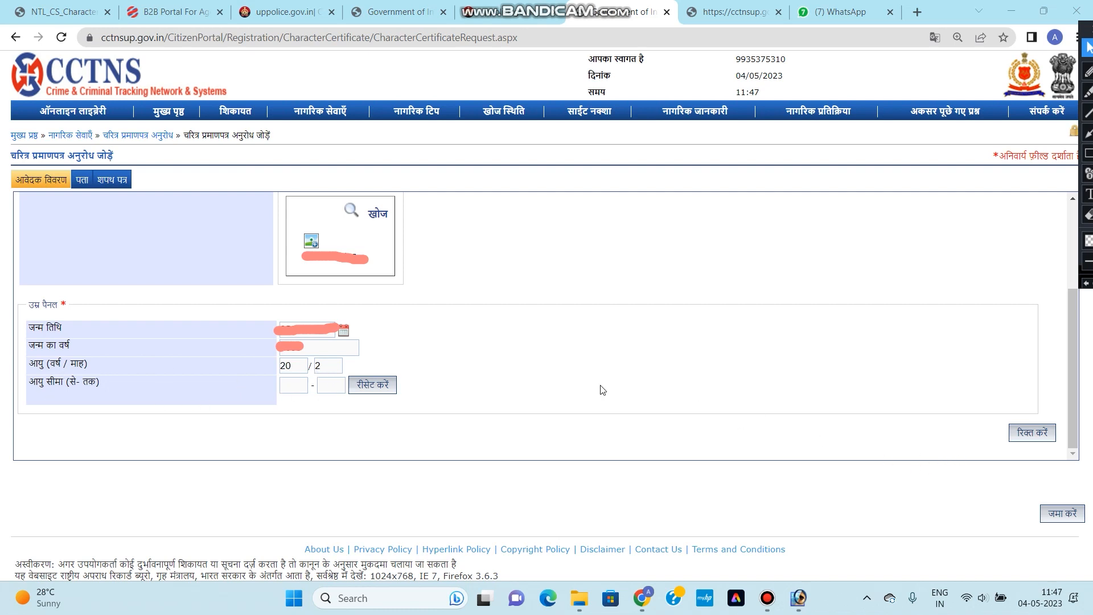
pyautogui.click(1056, 515)
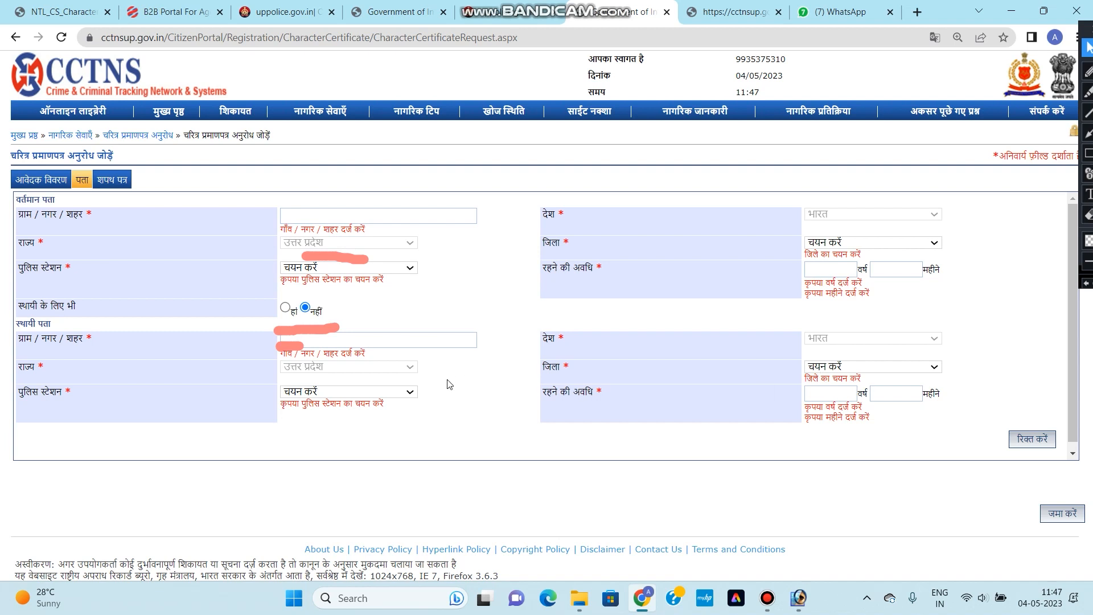
# Go through the village/city, district and police station fields of the current address (वर्तमान पता)
pyautogui.click(1087, 215)
pyautogui.moveTo(228, 145); pyautogui.dragTo(643, 394)
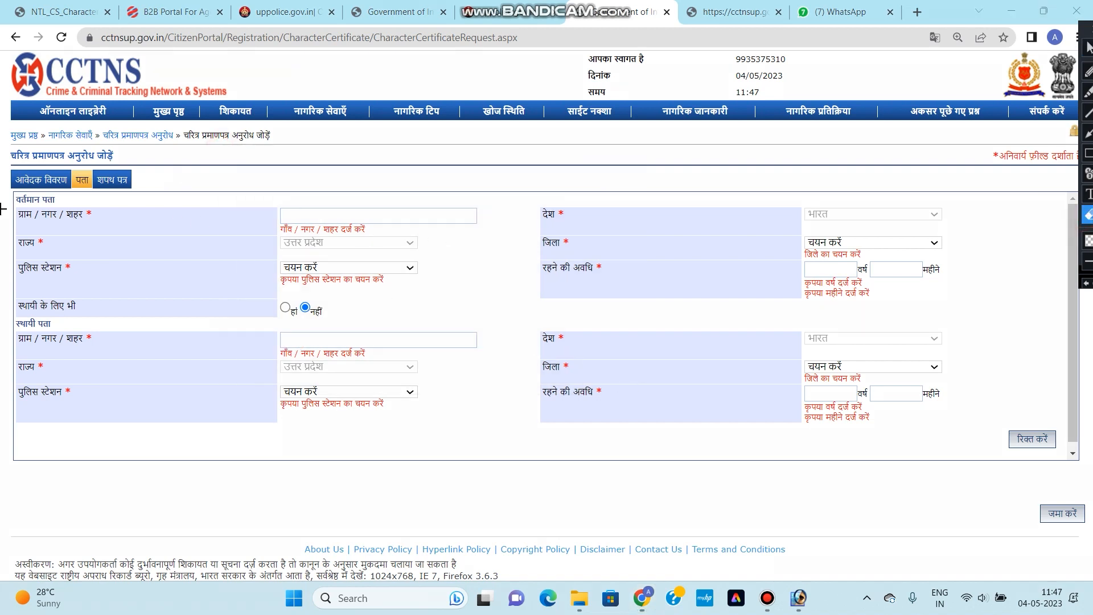
pyautogui.click(1088, 50)
pyautogui.click(354, 213)
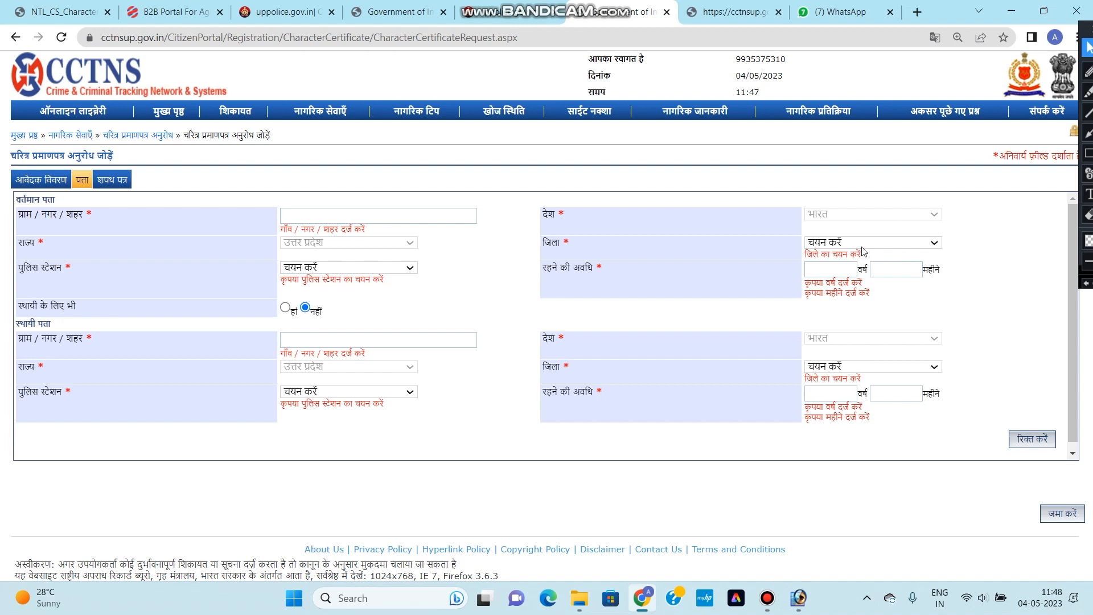
pyautogui.click(863, 251)
pyautogui.scroll(-3, 876, 370)
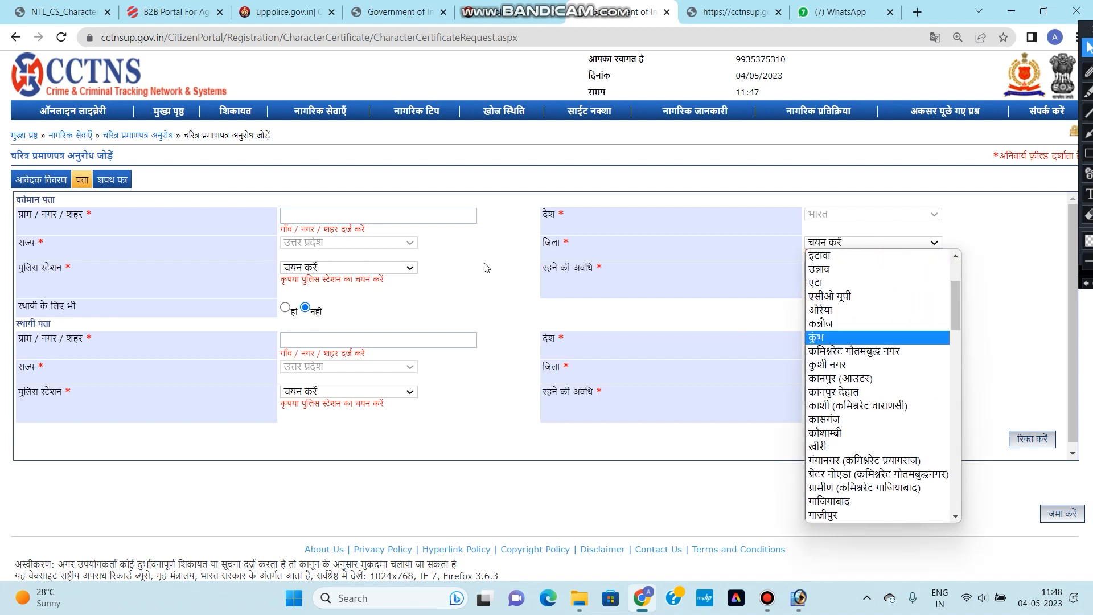
pyautogui.click(474, 246)
pyautogui.click(339, 271)
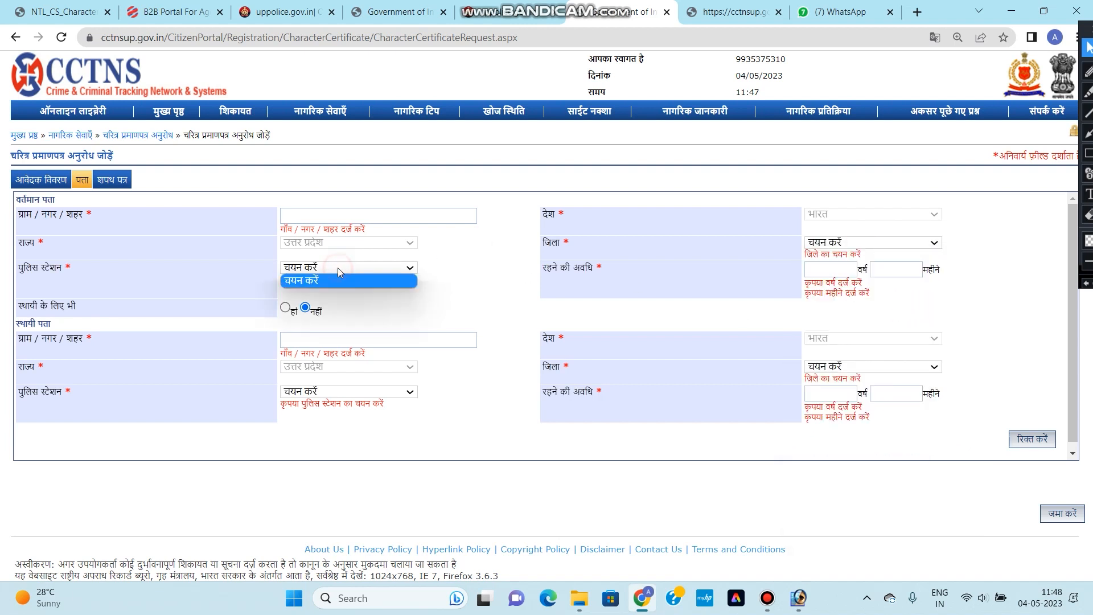
pyautogui.click(338, 268)
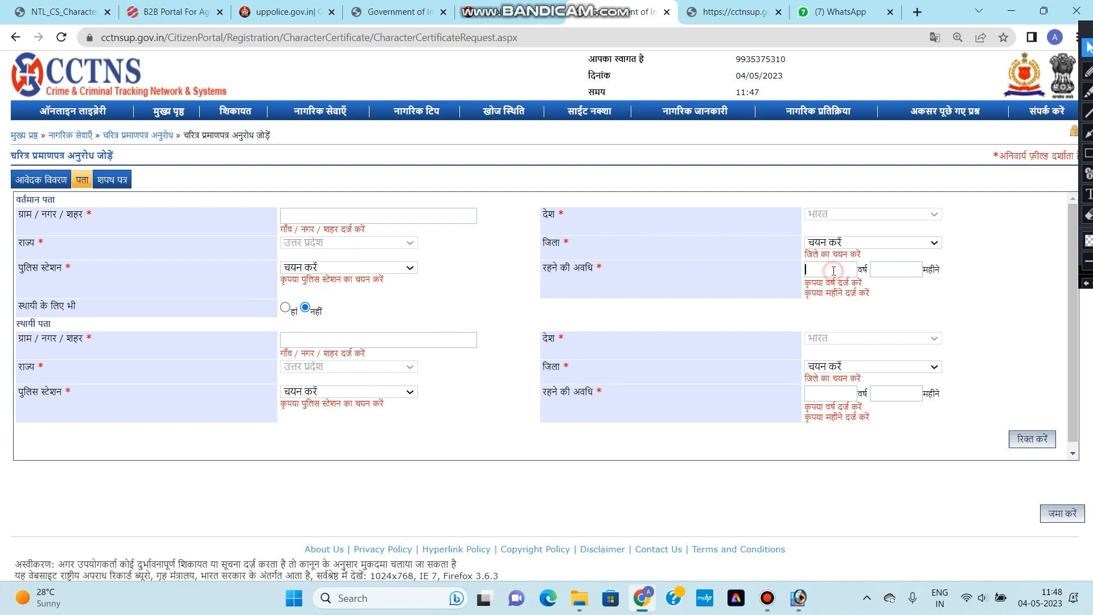
# Fill in the current address with its residence duration, choose हां to use it as the permanent address too, and submit the address details
pyautogui.click(537, 291)
pyautogui.click(840, 266)
pyautogui.click(919, 266)
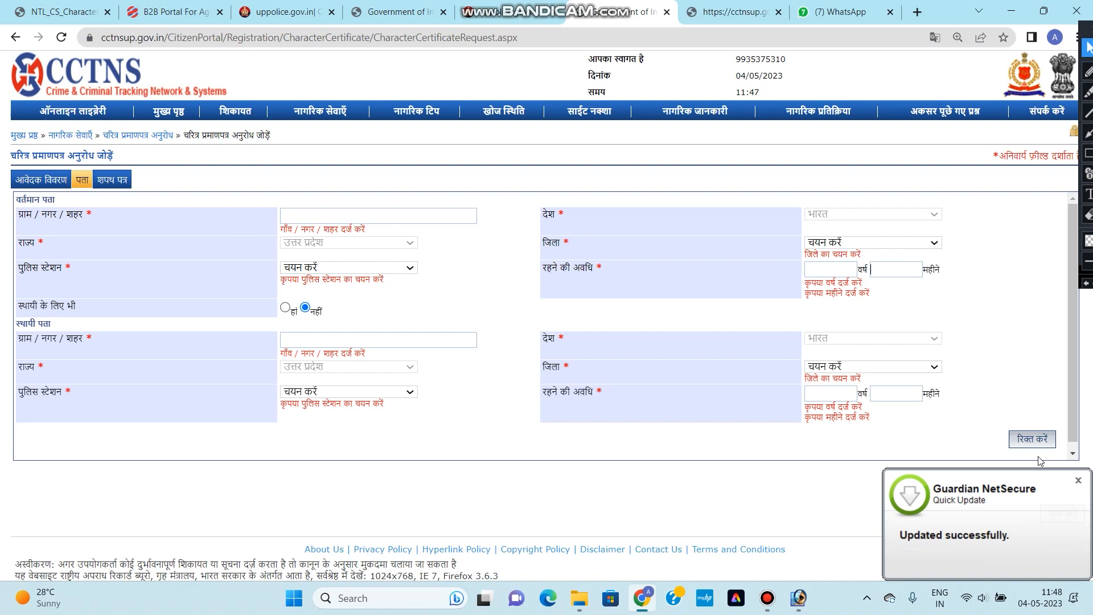
pyautogui.click(1079, 480)
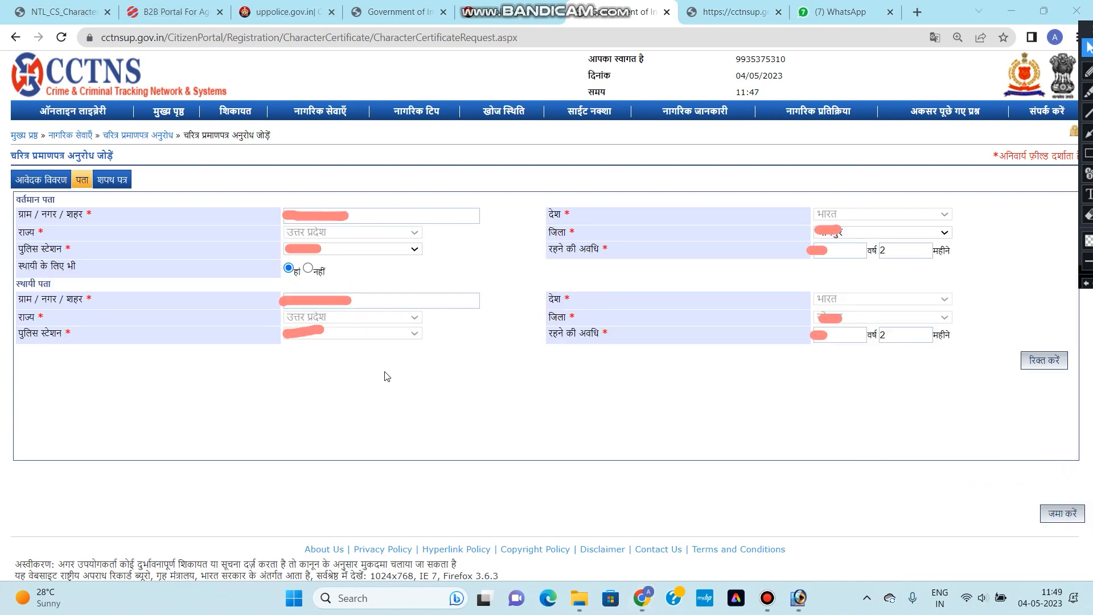
pyautogui.click(1060, 513)
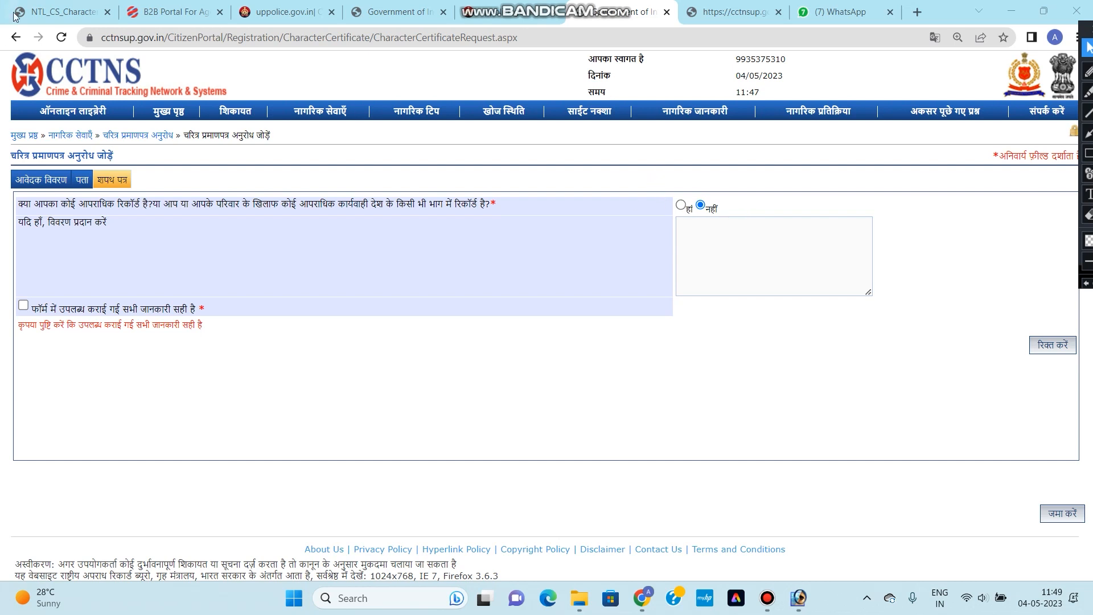
# Confirm in the affidavit (शपथ पत्र) that all information in the form is correct, leaving the criminal record answer at नहीं, and submit the request
pyautogui.click(1064, 514)
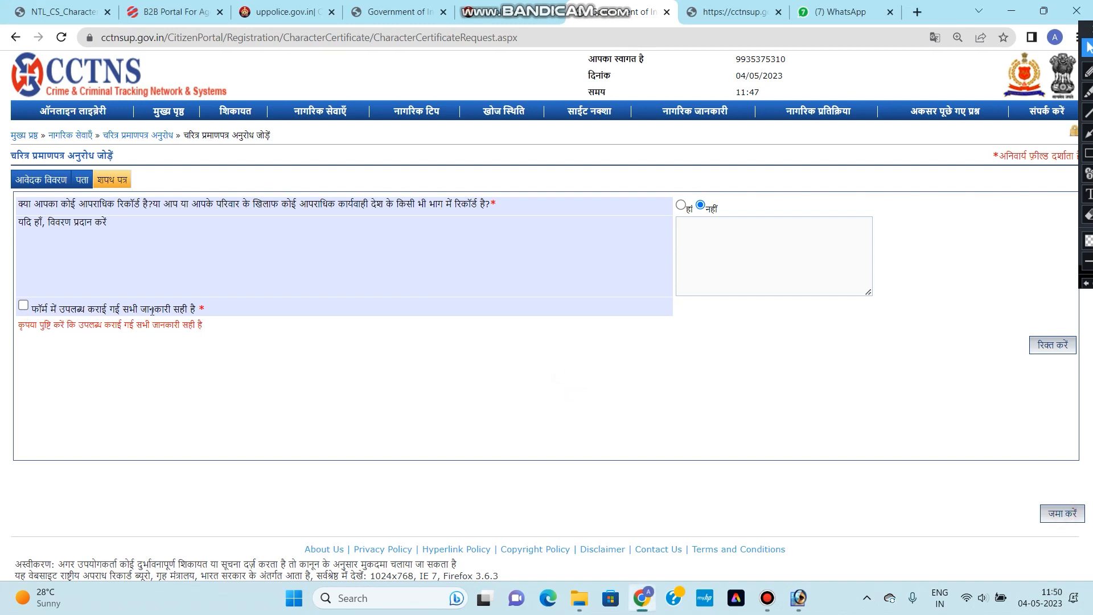
pyautogui.click(23, 305)
pyautogui.click(1063, 513)
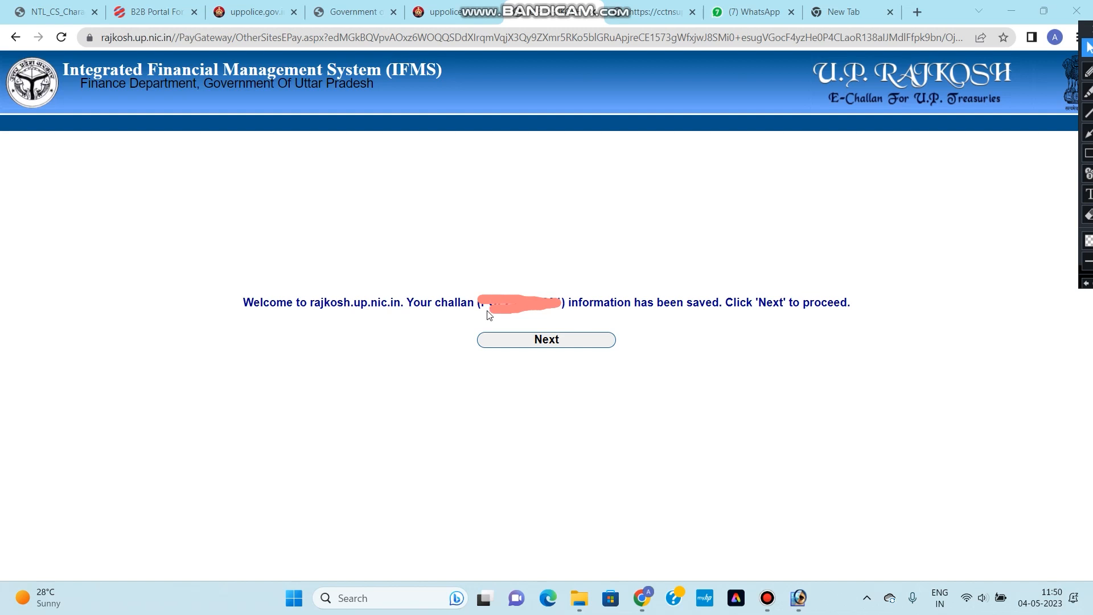
# Proceed from the saved Rajkosh challan through the e-payment confirmation to net payment and choose Other Bank Debit Cards as the payment mode
pyautogui.click(532, 346)
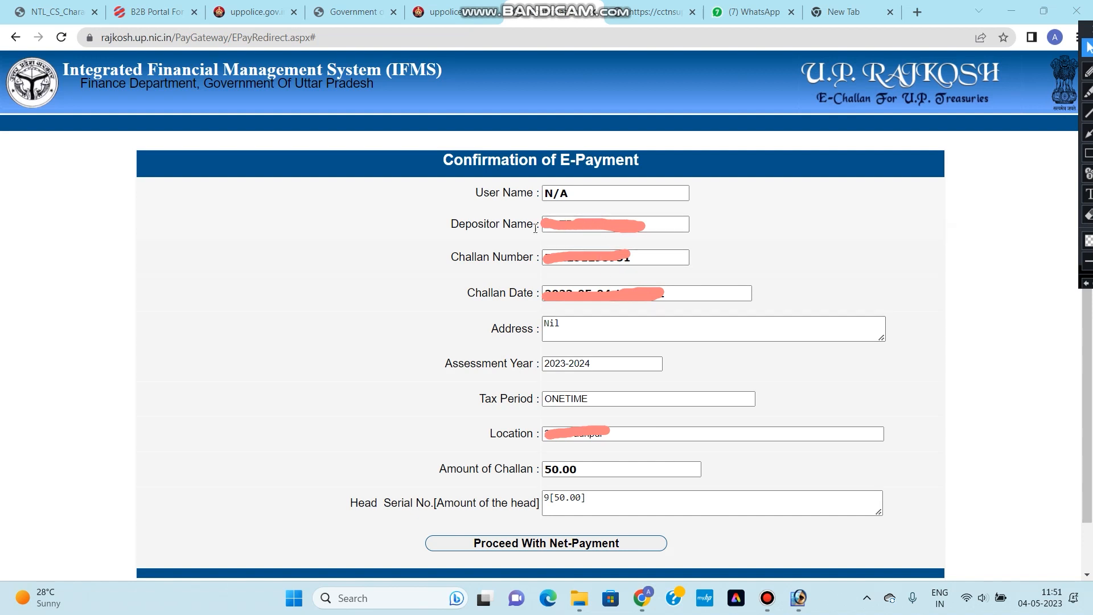
pyautogui.click(762, 485)
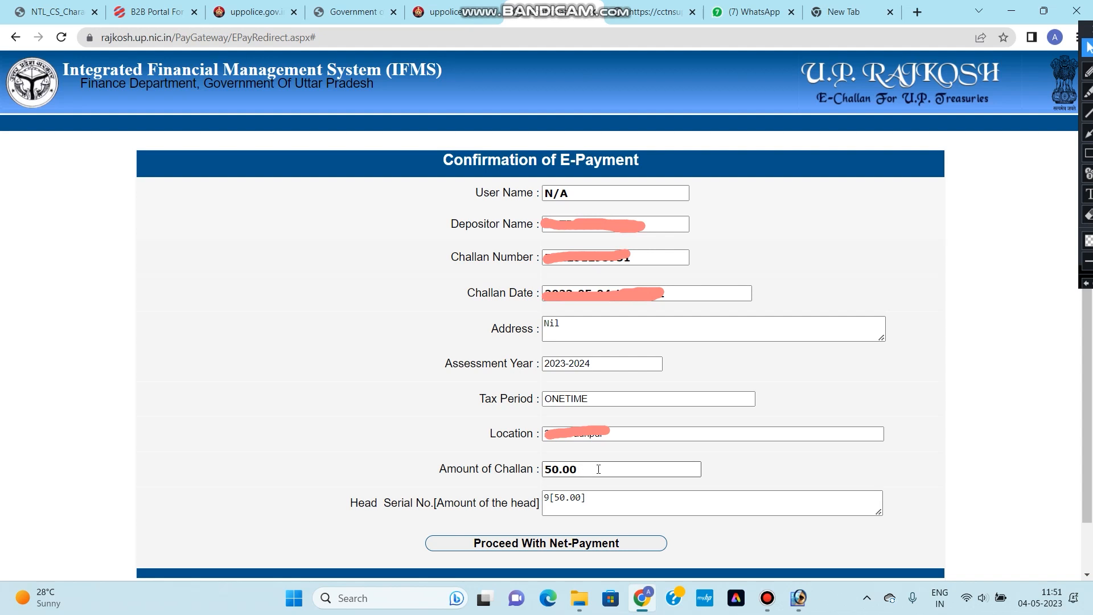
pyautogui.click(561, 545)
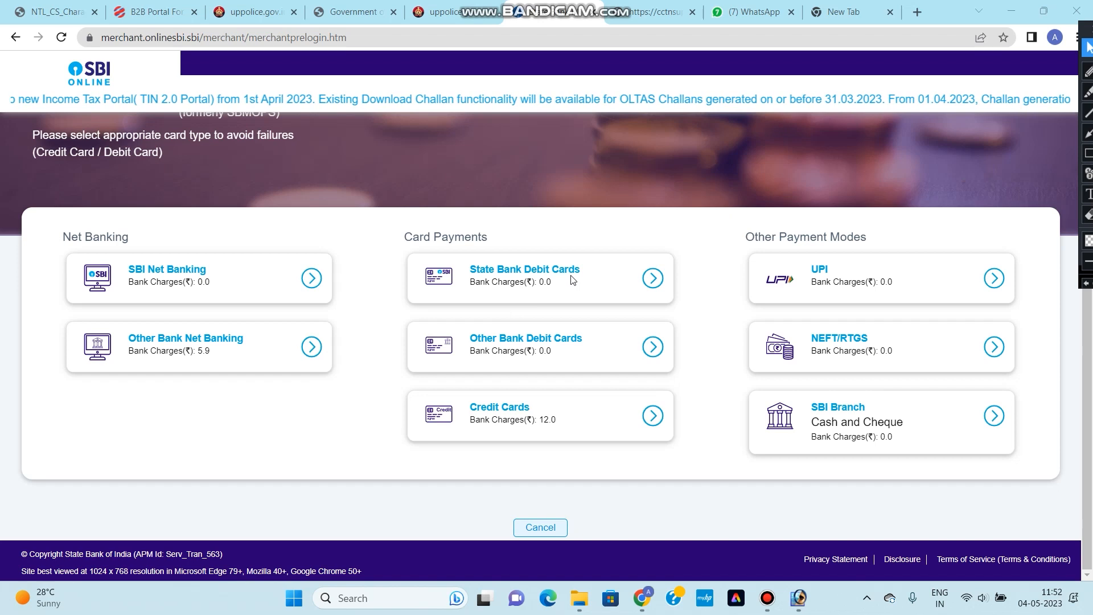
pyautogui.click(559, 350)
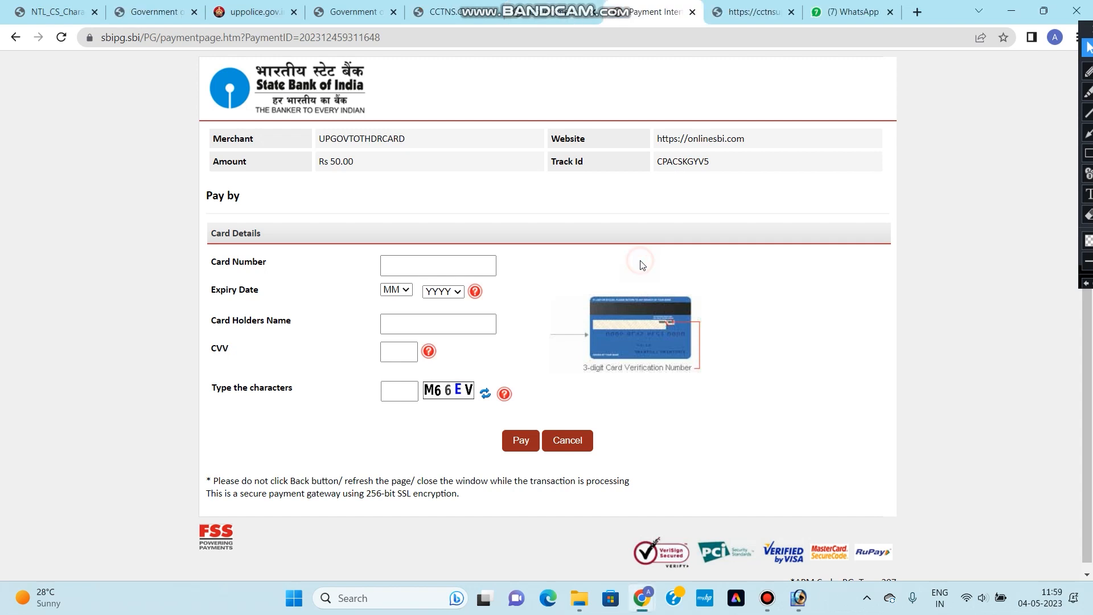
# Return to the citizen portal's login page, open certificate verification (प्रमाण पत्र सत्यापन) and set the service request type to CHARACTER CERTIFICATE
pyautogui.click(575, 5)
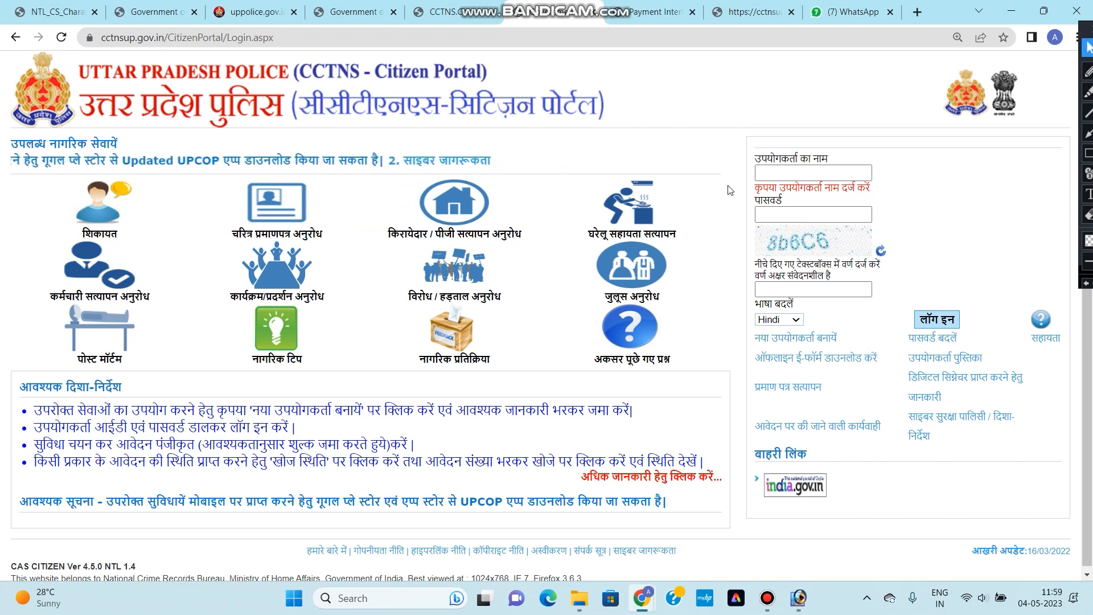
pyautogui.click(796, 387)
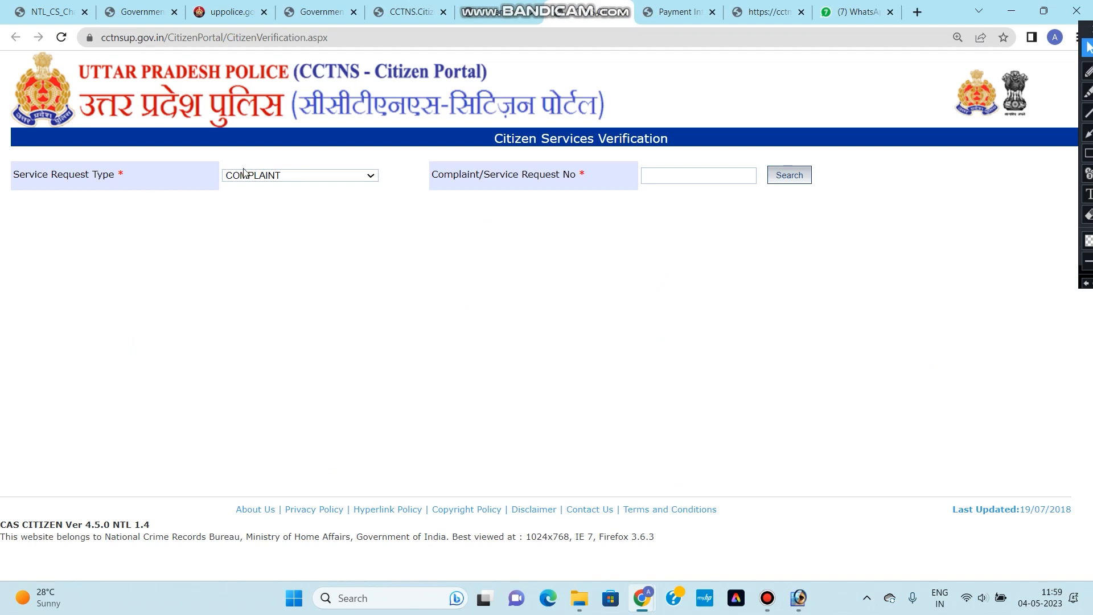
pyautogui.click(275, 176)
pyautogui.scroll(-1, 283, 250)
pyautogui.scroll(1, 283, 251)
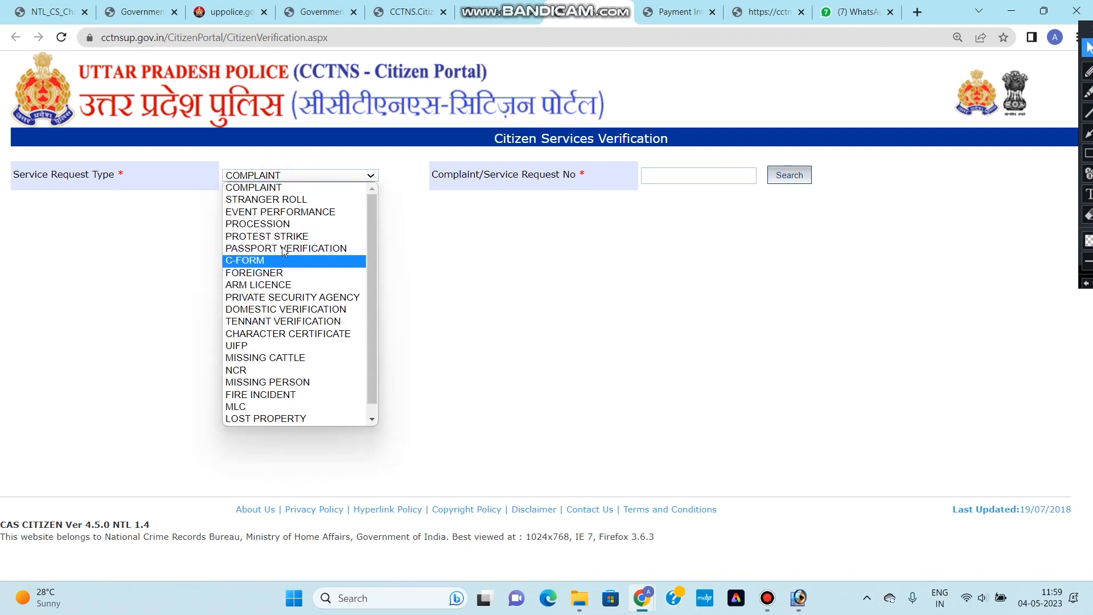
pyautogui.scroll(-1, 283, 251)
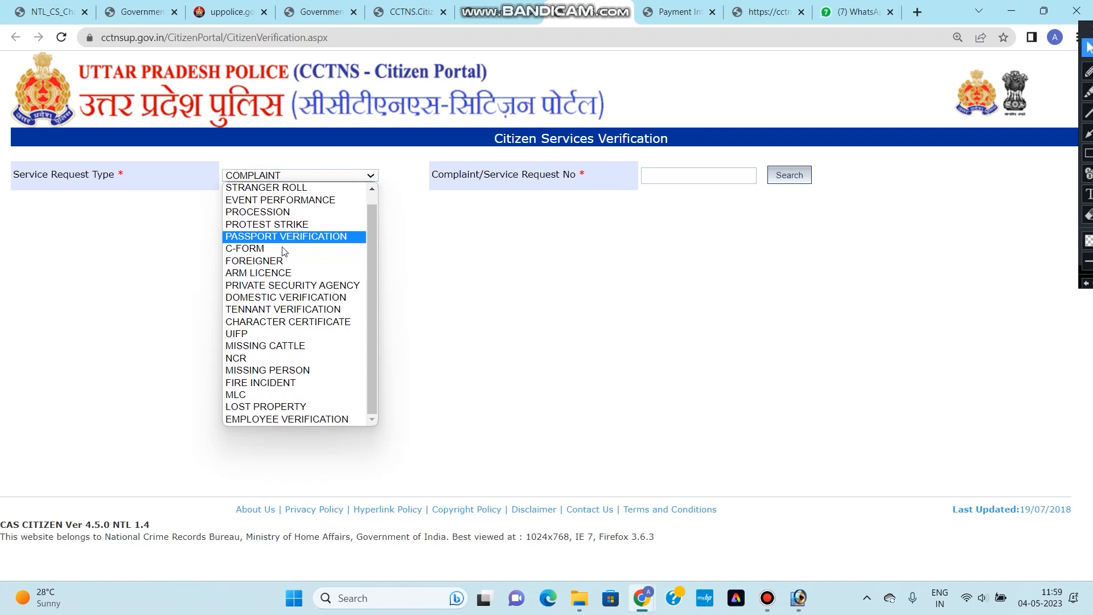
pyautogui.scroll(1, 283, 250)
pyautogui.scroll(-1, 284, 256)
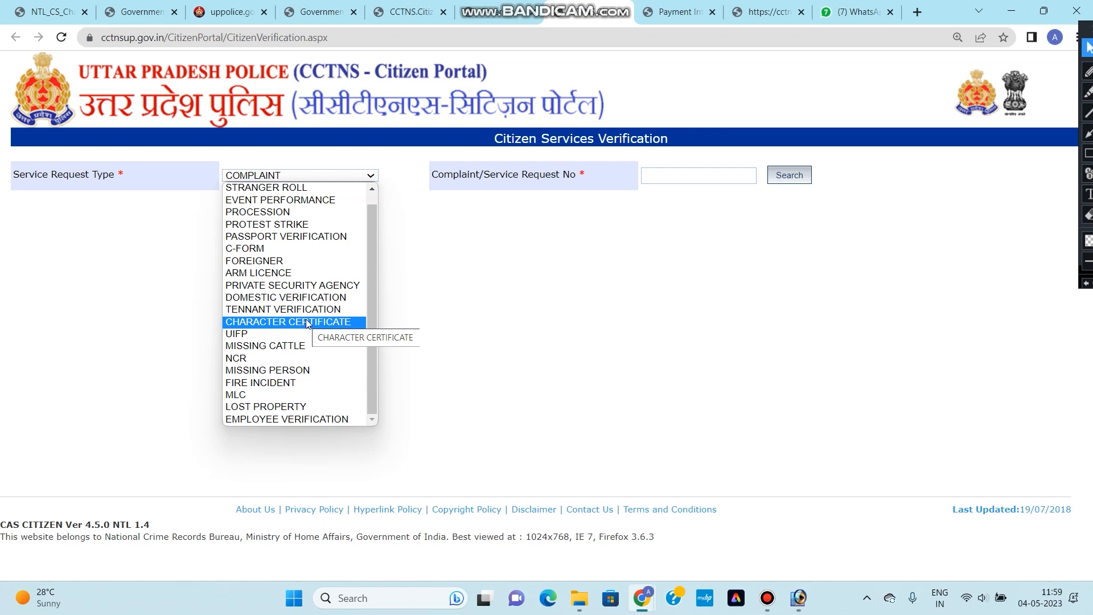
pyautogui.click(306, 321)
# Enter the application's service request number and search for the current status of the character certificate request
pyautogui.click(673, 177)
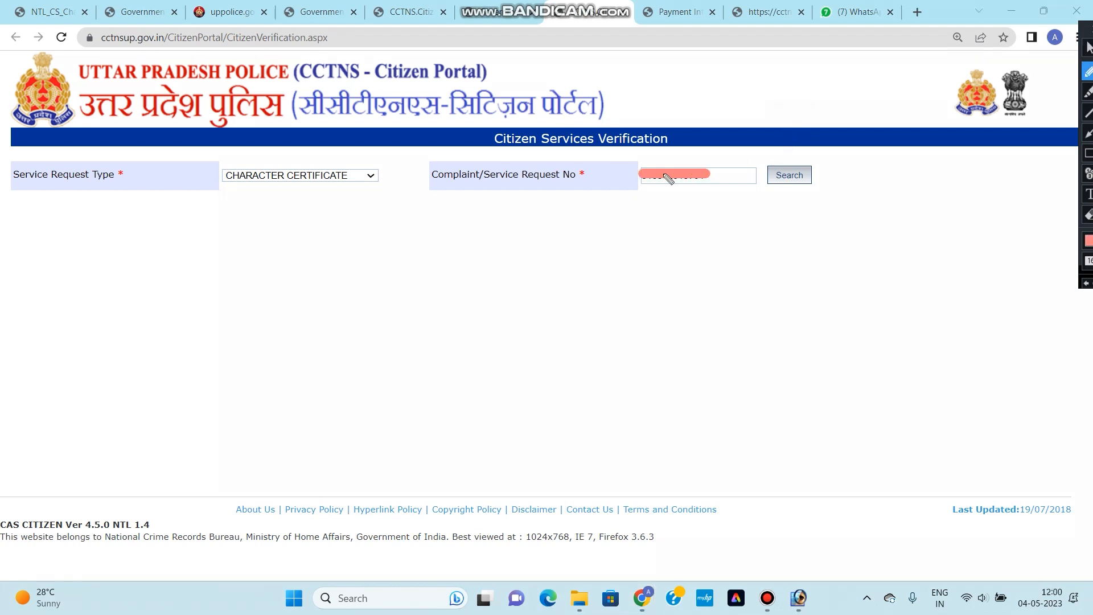
pyautogui.click(1087, 48)
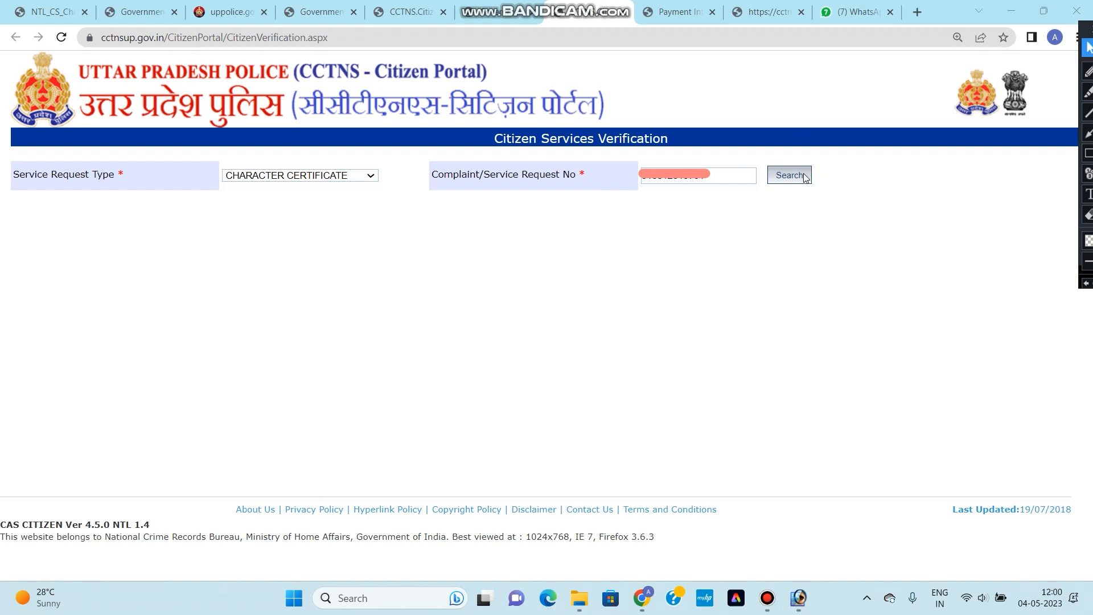
pyautogui.click(805, 178)
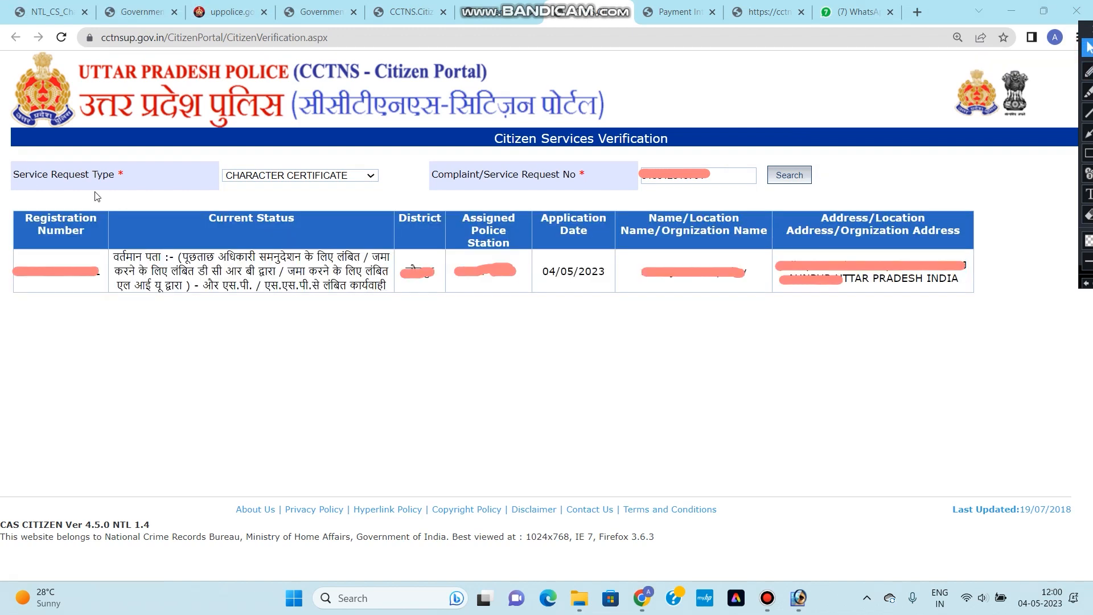